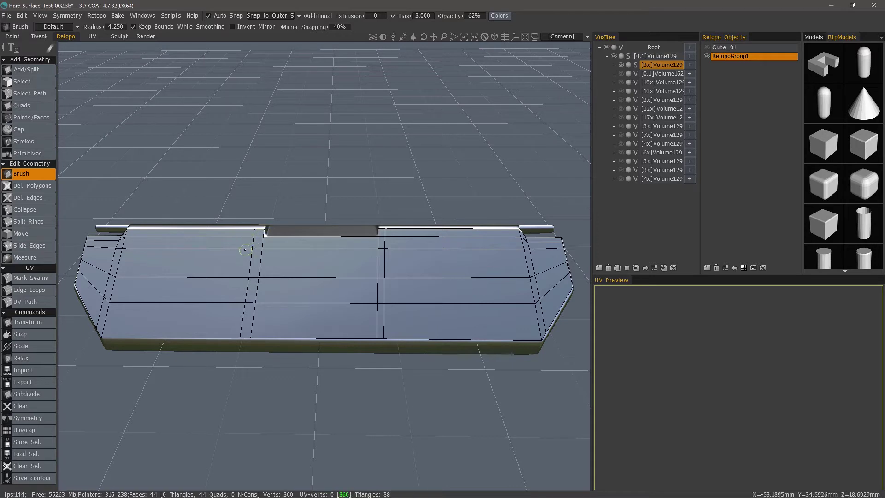
Step: Enlarge the Brush radius to 16.541 and pull the paired vertices just below the notch's left corner sideways toward the middle
{"action": "right_click_drag", "start_coordinate": [243, 249], "coordinate": [250, 249]}
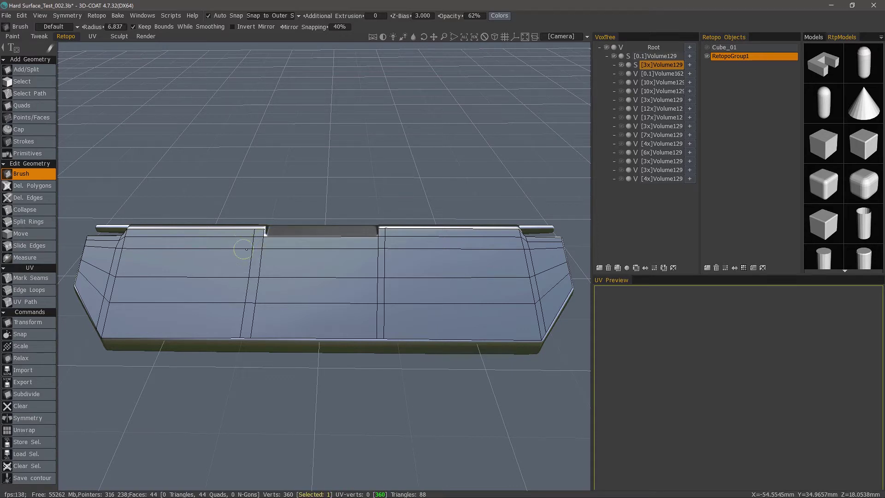
{"action": "right_click_drag", "start_coordinate": [253, 252], "coordinate": [261, 252]}
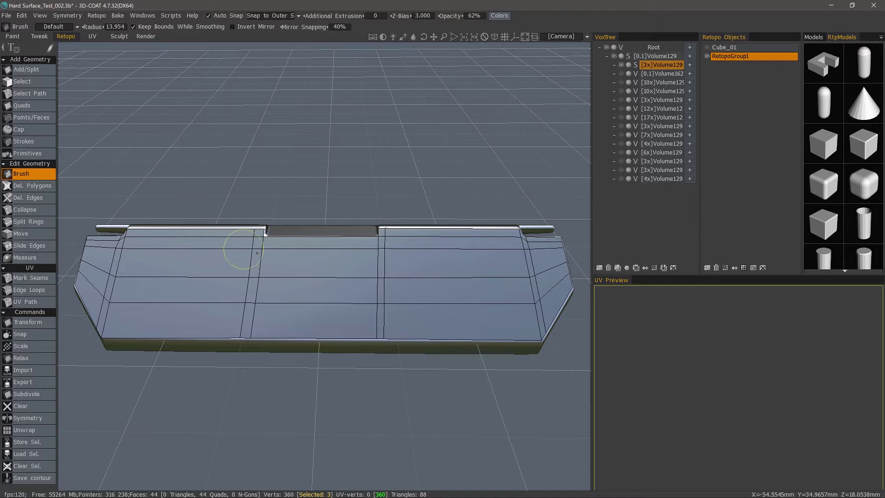
{"action": "left_click_drag", "start_coordinate": [256, 258], "coordinate": [268, 252]}
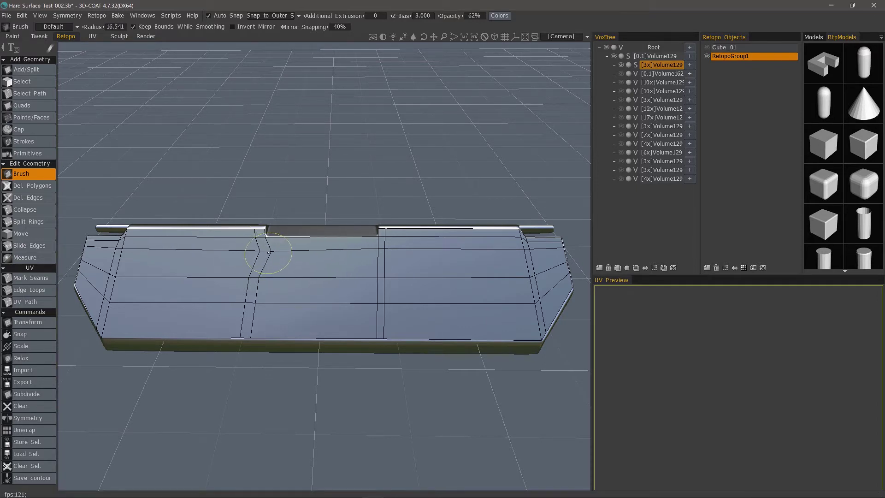
Step: Turn off Auto Snap, try lifting the vertices near the notch off the surface with the Brush, and undo both brush edits
{"action": "left_click", "coordinate": [209, 19]}
{"action": "left_click_drag", "start_coordinate": [261, 256], "coordinate": [267, 213], "text": "alt"}
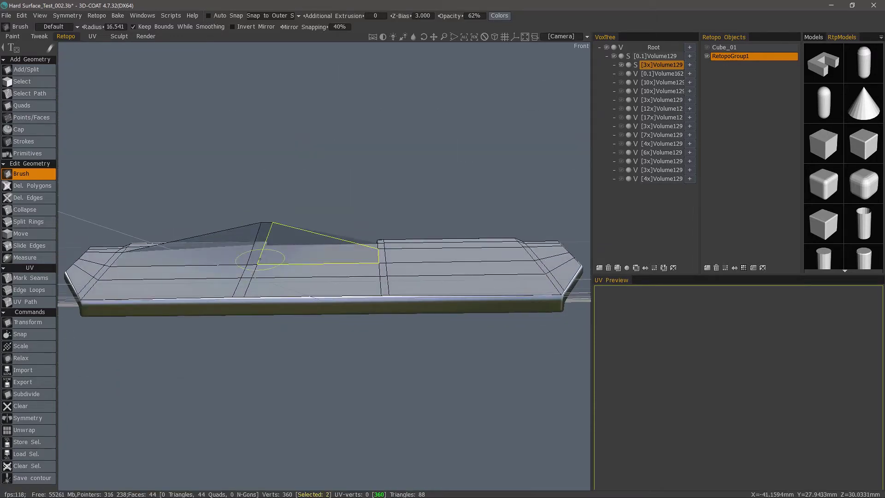
{"action": "key", "text": "KP_7"}
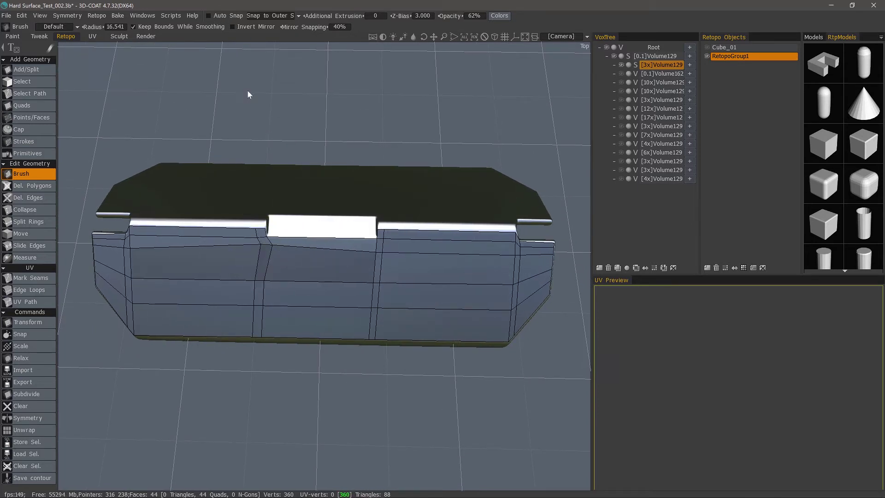
{"action": "key", "text": "ctrl+z"}
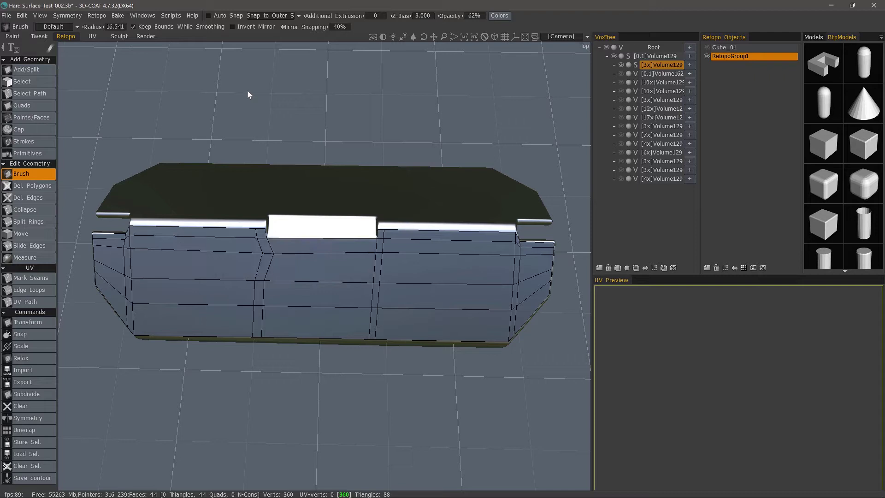
{"action": "key", "text": "ctrl+z"}
{"action": "left_click_drag", "start_coordinate": [248, 92], "coordinate": [247, 84]}
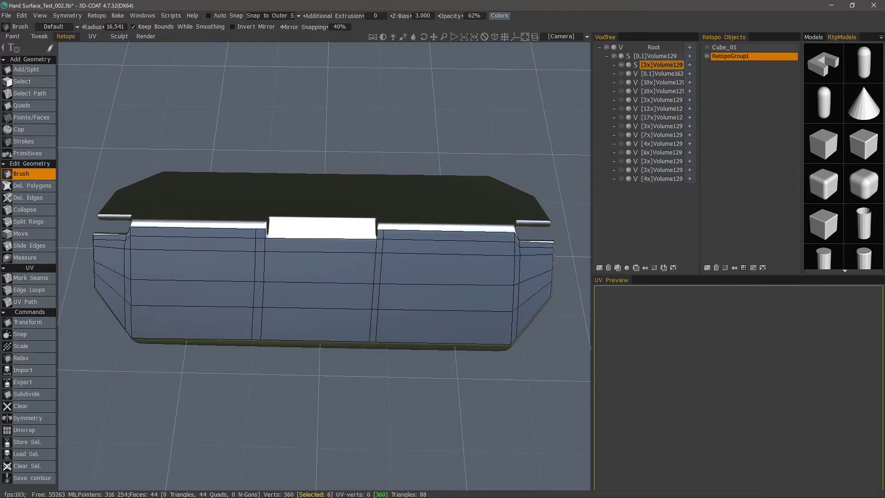
Step: Try smoothing the vertices of the right inner edge pair just below the notch with the Brush, and undo it
{"action": "key", "text": "shift"}
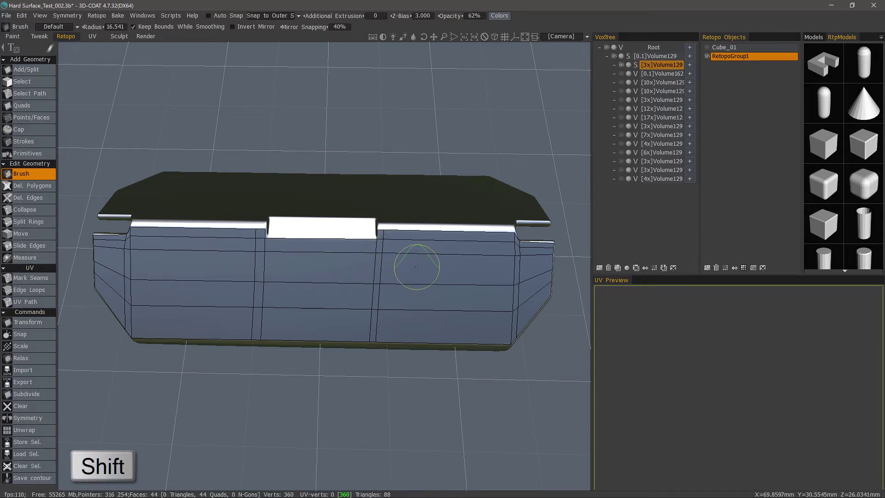
{"action": "right_click_drag", "start_coordinate": [416, 265], "coordinate": [414, 266]}
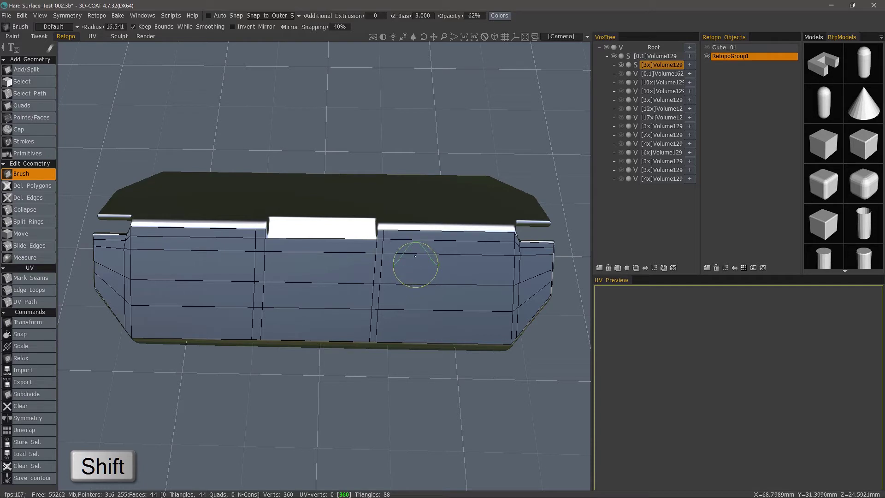
{"action": "right_click_drag", "start_coordinate": [413, 273], "coordinate": [411, 282], "text": "shift"}
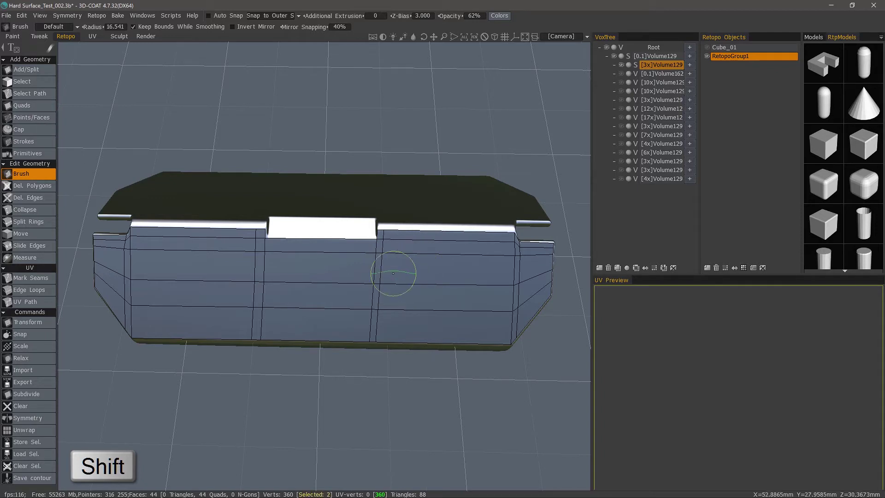
{"action": "left_click", "coordinate": [379, 252], "text": "shift"}
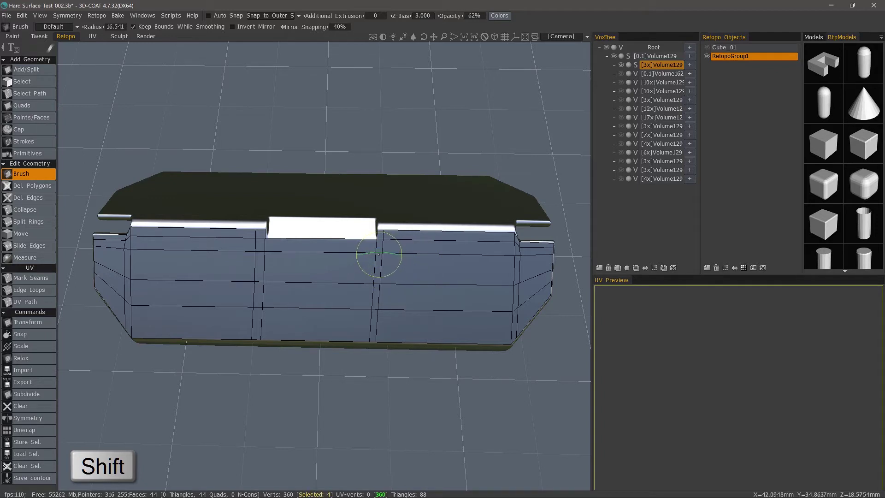
{"action": "left_click_drag", "start_coordinate": [379, 254], "coordinate": [367, 261], "text": "shift"}
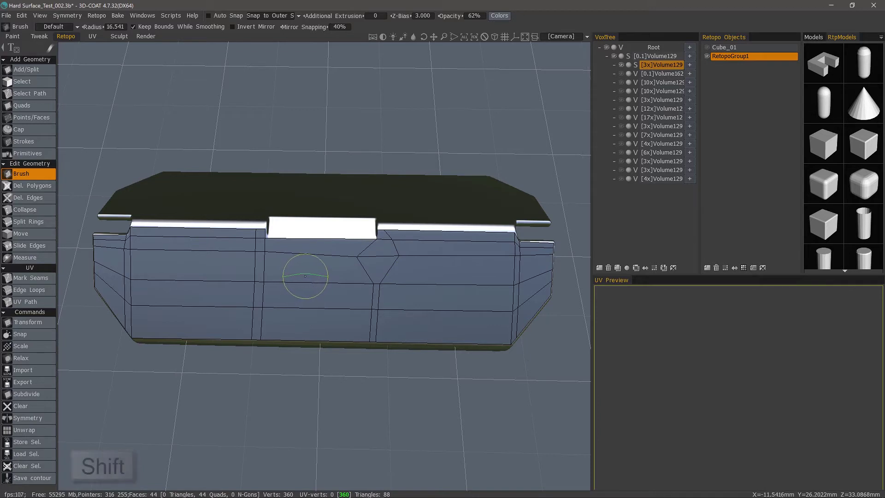
{"action": "key", "text": "ctrl+z"}
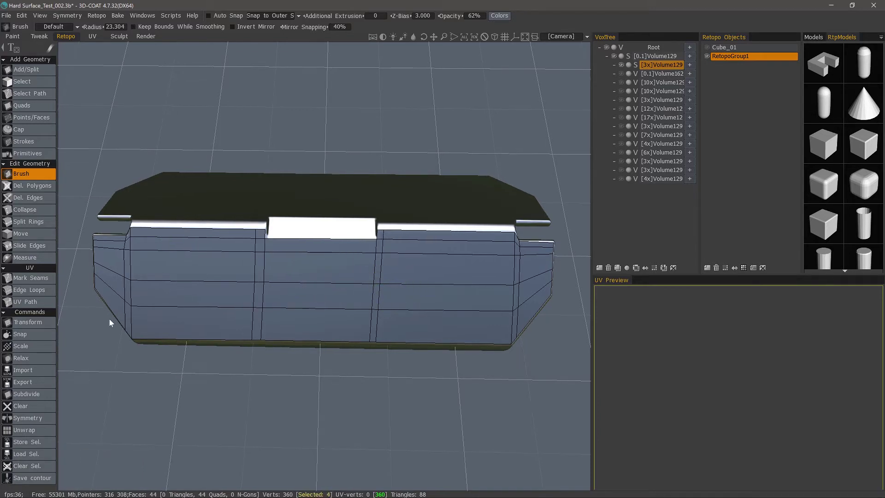
Step: Delete several polygons from the upper rows of the retopo mesh with Del. Polygons, and undo the deletions
{"action": "left_click", "coordinate": [32, 187]}
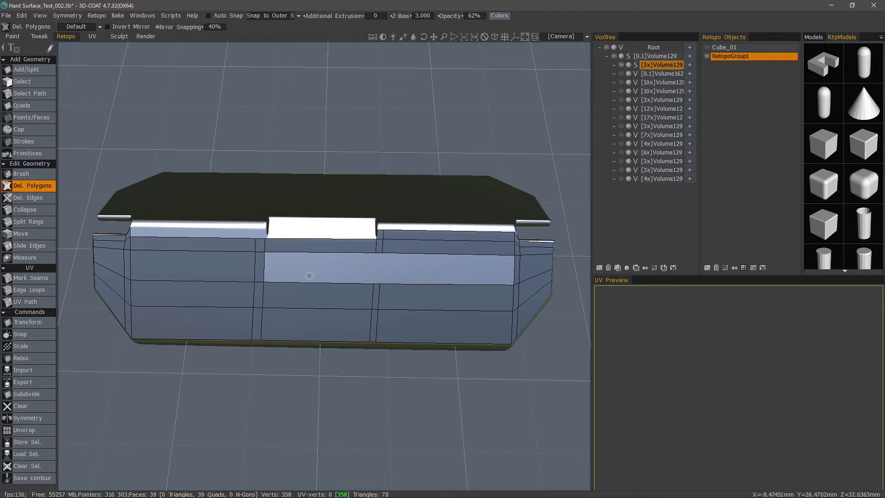
{"action": "key", "text": "ctrl+z"}
{"action": "key", "text": "ctrl+z"}
{"action": "key", "text": "ctrl+z"}
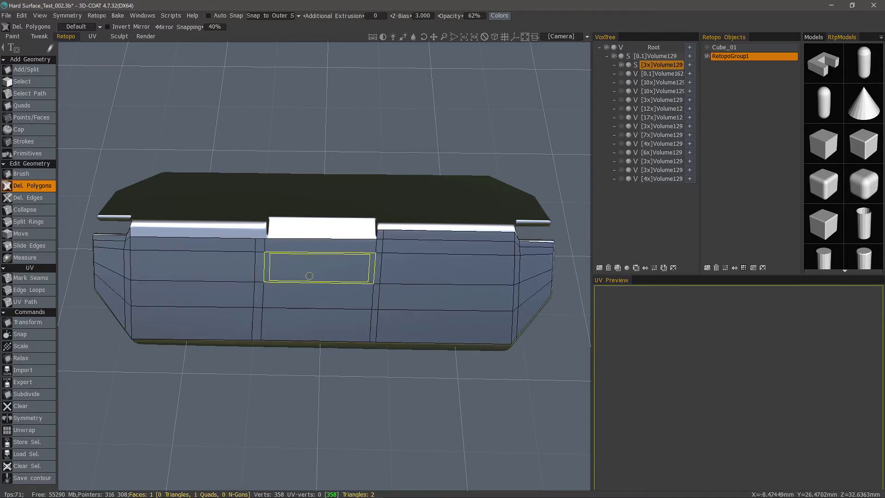
{"action": "key", "text": "ctrl+z"}
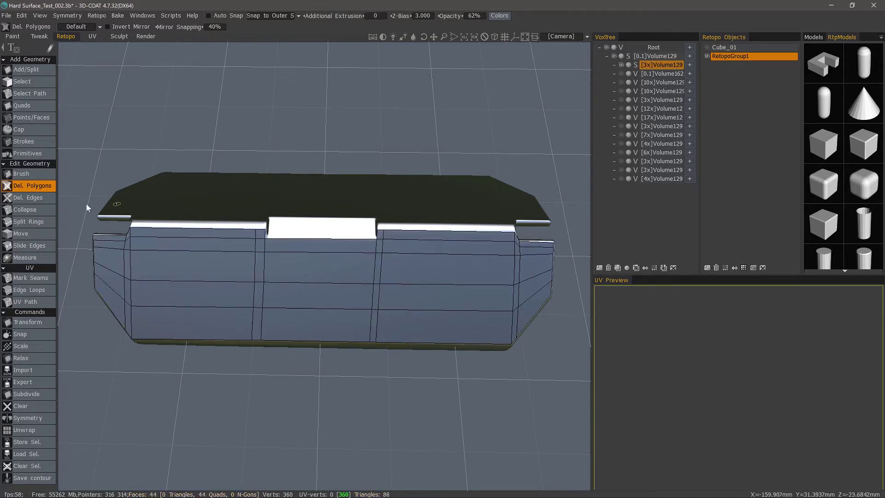
Step: Delete the horizontal edge loops above and below the middle one across the whole panel with Del. Edges
{"action": "left_click", "coordinate": [28, 197]}
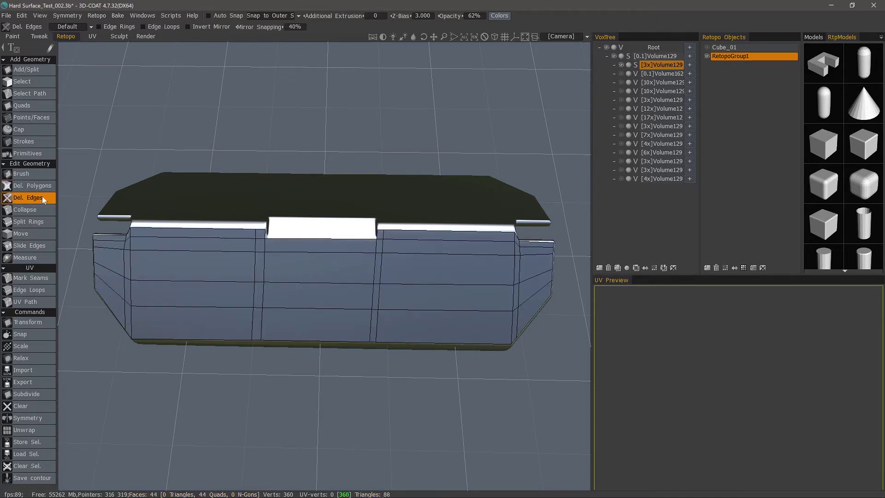
{"action": "left_click", "coordinate": [188, 250]}
{"action": "key", "text": "ctrl+z"}
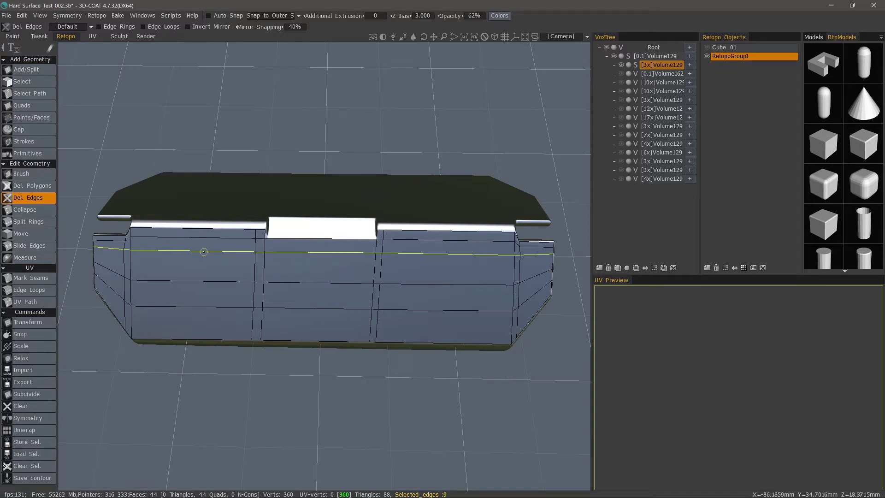
{"action": "left_click", "coordinate": [200, 252]}
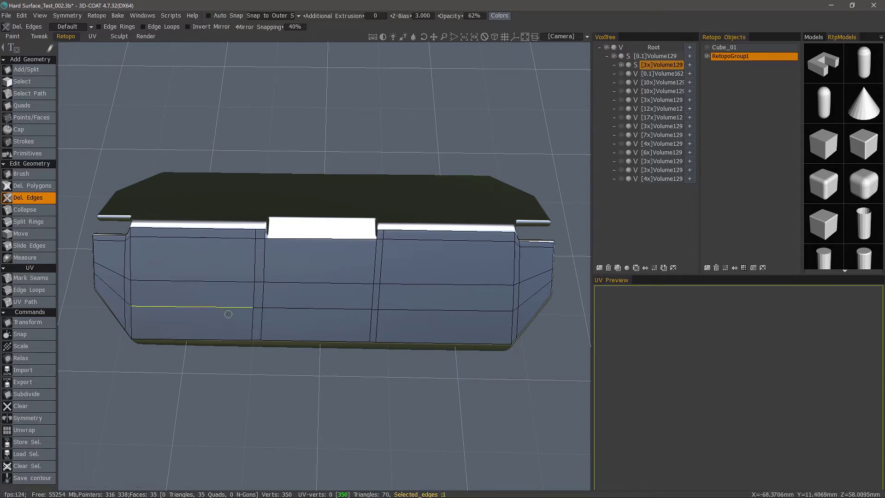
{"action": "left_click", "coordinate": [204, 305]}
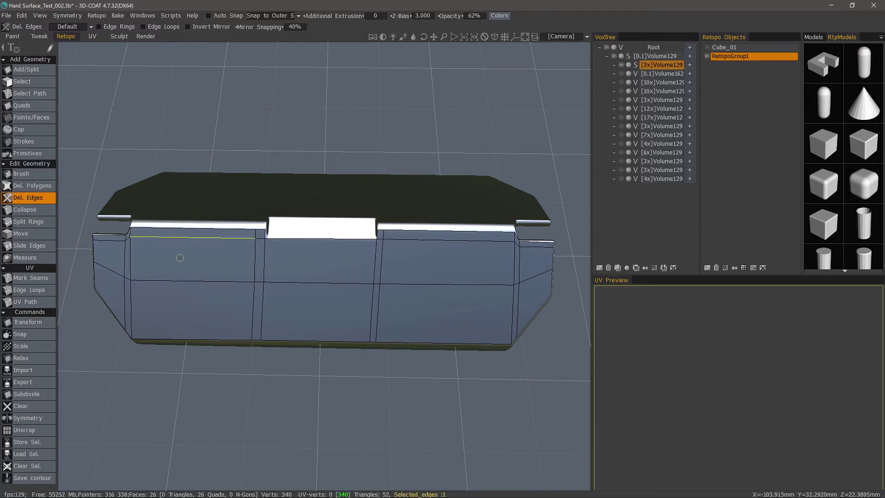
Step: Try Collapse on the short edges between the left pair of vertical edge loops, and undo the collapses
{"action": "left_click", "coordinate": [32, 210]}
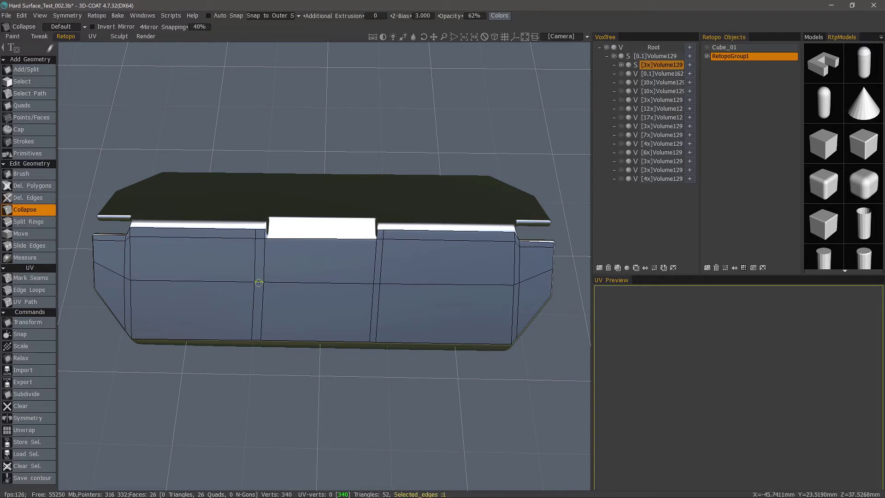
{"action": "left_click", "coordinate": [260, 282]}
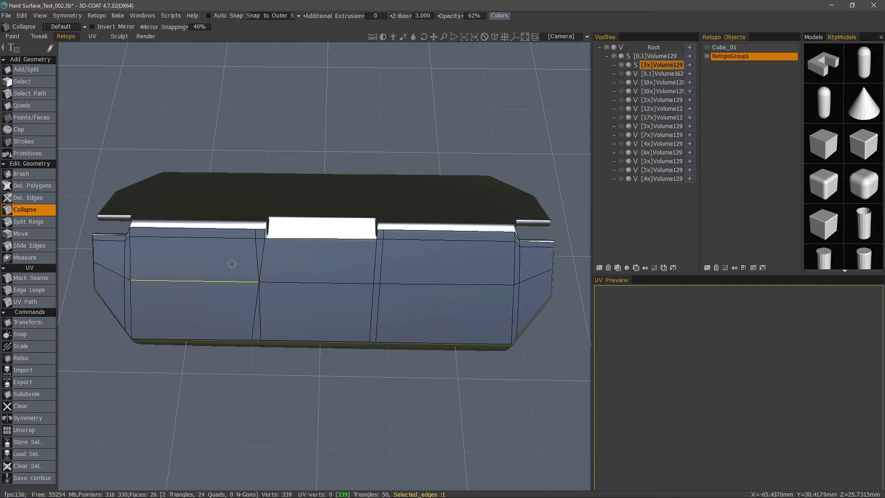
{"action": "key", "text": "ctrl+z"}
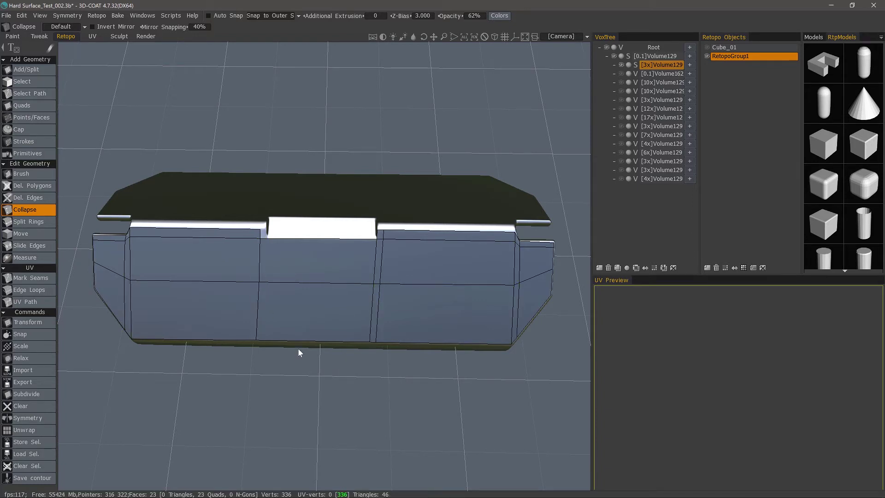
{"action": "key", "text": "ctrl+z"}
Step: Insert two horizontal edge loops with Split Rings, one above the middle loop and one halfway through the lower section
{"action": "left_click", "coordinate": [32, 221]}
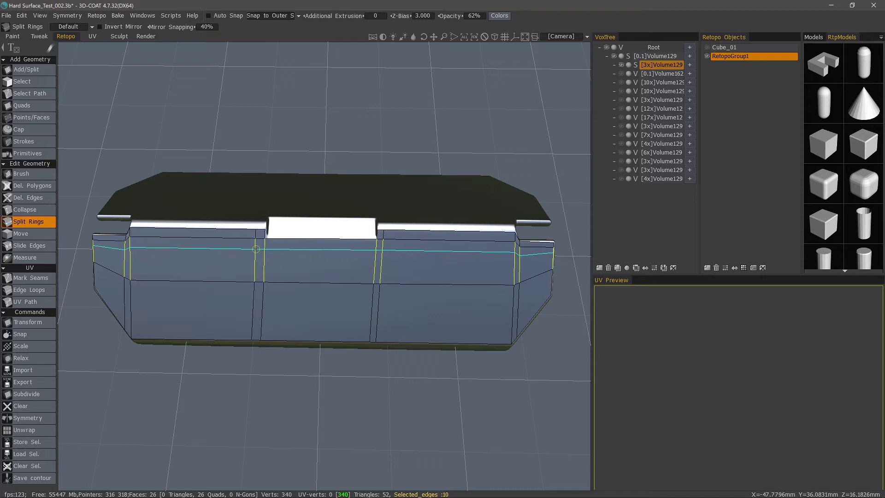
{"action": "left_click", "coordinate": [255, 257]}
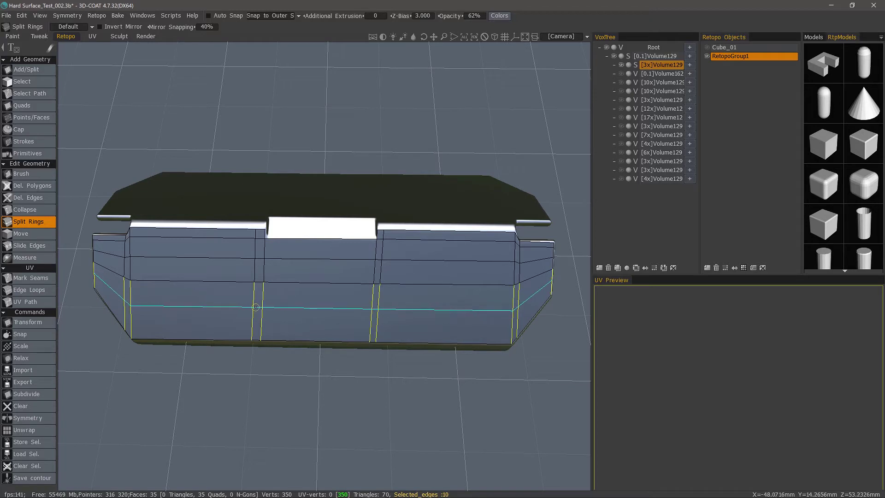
{"action": "key", "text": "space"}
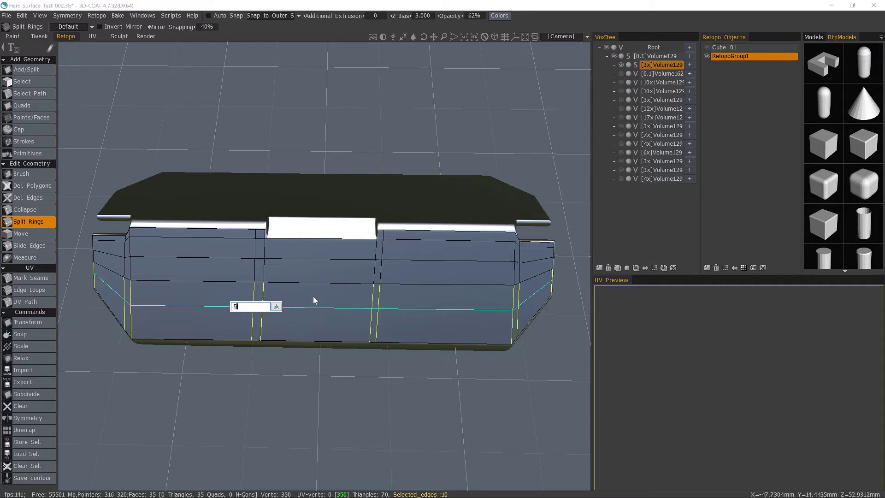
{"action": "key", "text": "Return"}
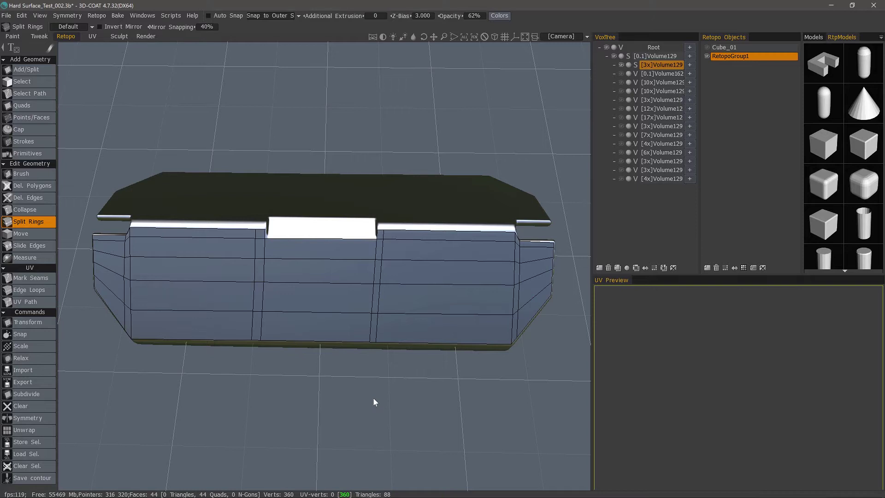
Step: Slide the lowest interior horizontal edge loop slightly upward along the panel with Slide Edges
{"action": "left_click", "coordinate": [36, 245]}
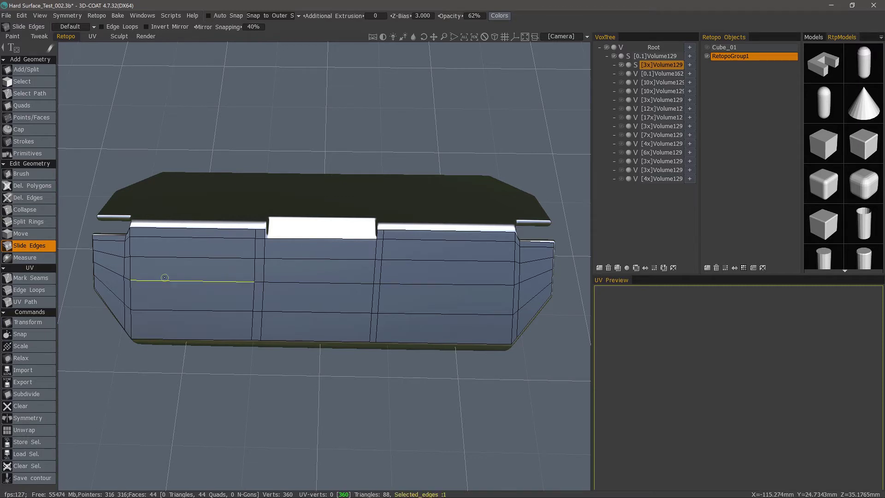
{"action": "left_click_drag", "start_coordinate": [201, 312], "coordinate": [201, 309]}
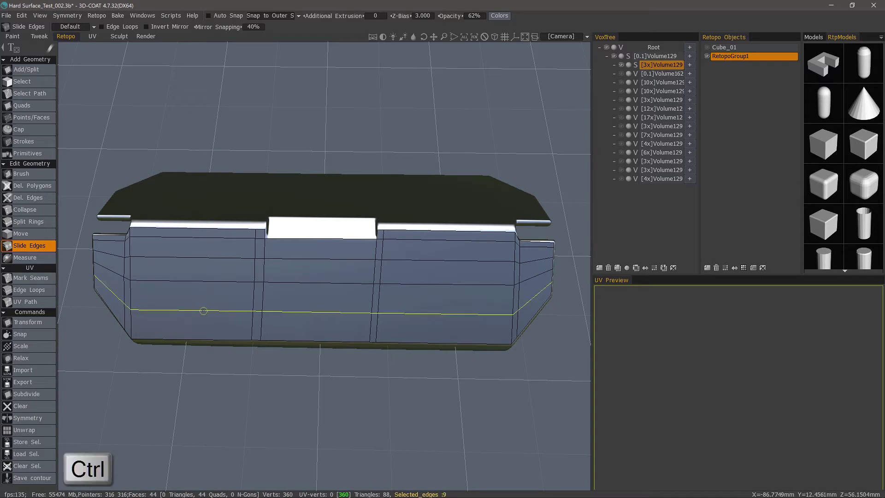
{"action": "mouse_move", "coordinate": [203, 310]}
{"action": "left_mouse_down", "text": "ctrl"}
{"action": "mouse_move", "coordinate": [210, 300]}
{"action": "mouse_move", "coordinate": [213, 309]}
{"action": "left_mouse_up", "text": "ctrl"}
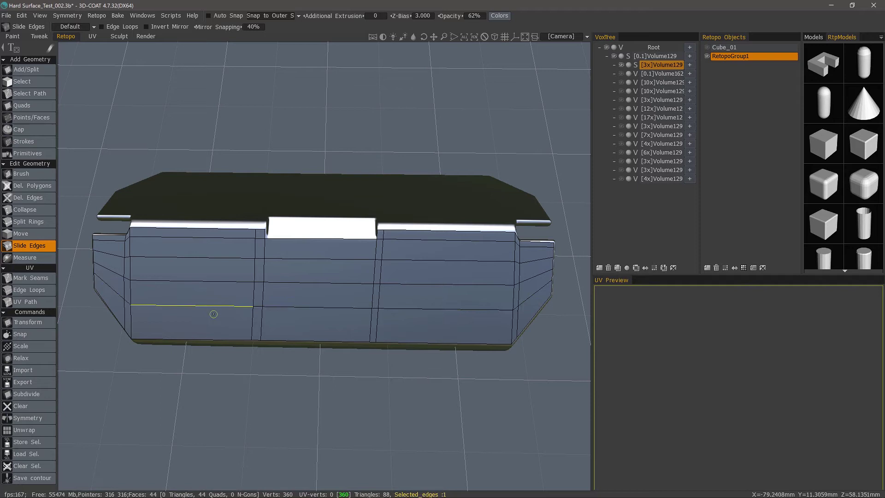
Step: Reduce the Move radius to 4.449 and shift the edge and polygon directly below the notch slightly
{"action": "left_click", "coordinate": [27, 233]}
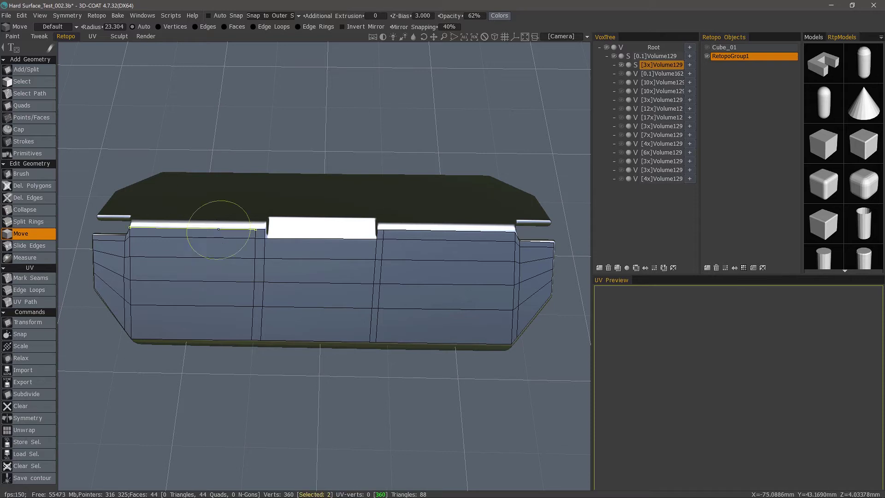
{"action": "right_click_drag", "start_coordinate": [219, 257], "coordinate": [230, 258]}
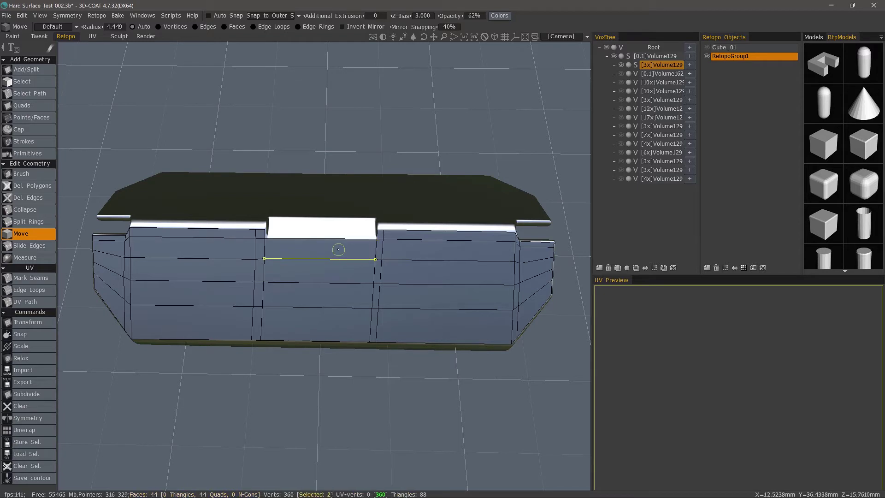
{"action": "left_click_drag", "start_coordinate": [322, 249], "coordinate": [319, 254]}
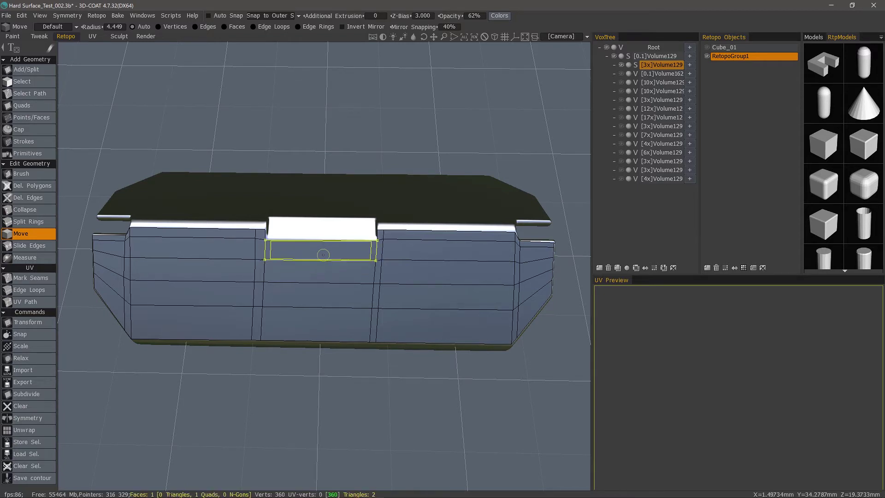
Step: Undo the last move and merge the top-edge vertices at both notch corners into the vertices beneath them
{"action": "key", "text": "ctrl+z"}
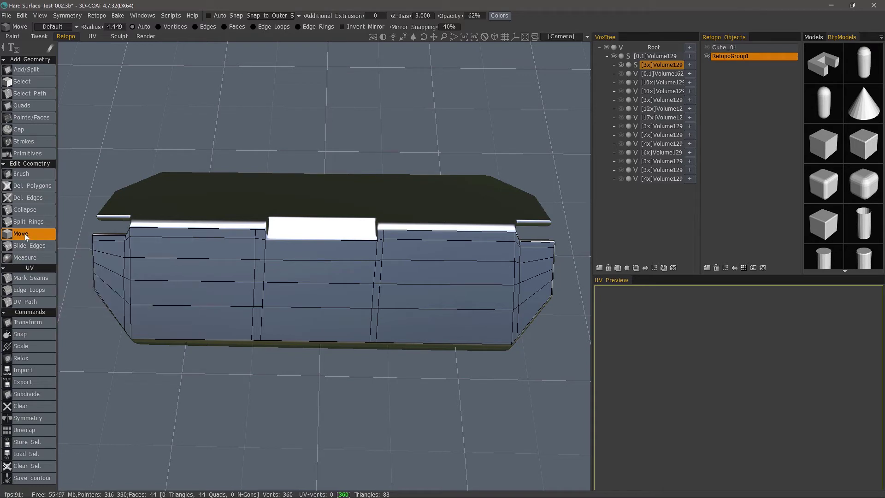
{"action": "left_click", "coordinate": [264, 232]}
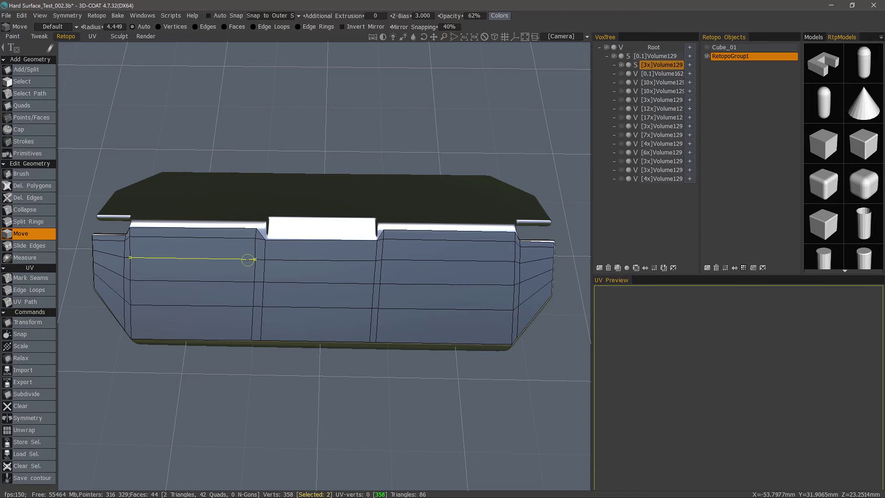
Step: Undo both vertex merges at the notch corners and activate the Measure tool
{"action": "key", "text": "ctrl+z"}
{"action": "key", "text": "ctrl+z"}
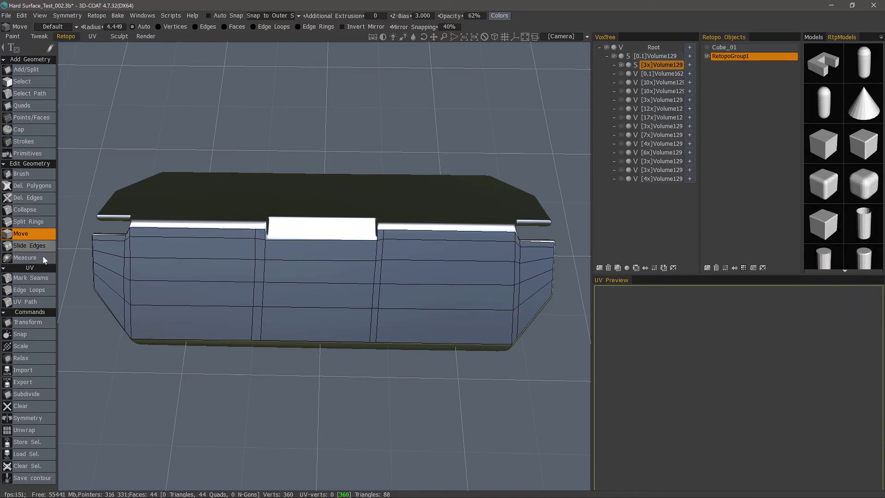
{"action": "left_click", "coordinate": [28, 257]}
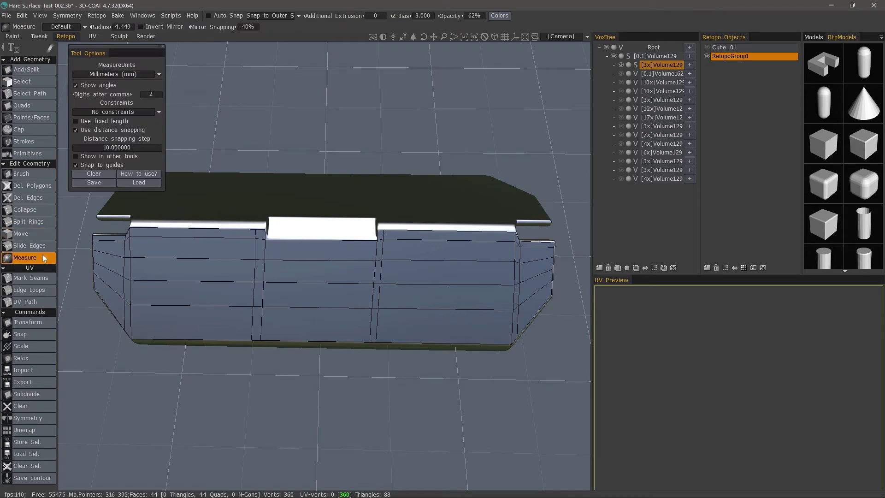
Step: Measure a lengthwise distance across the panel's flat face with an unconstrained line in millimetres
{"action": "left_click_drag", "start_coordinate": [152, 258], "coordinate": [374, 161]}
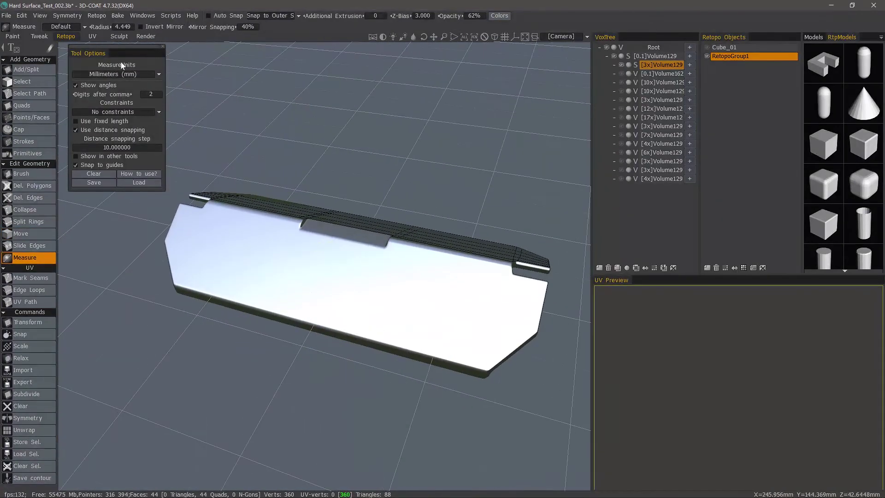
{"action": "left_click", "coordinate": [115, 75]}
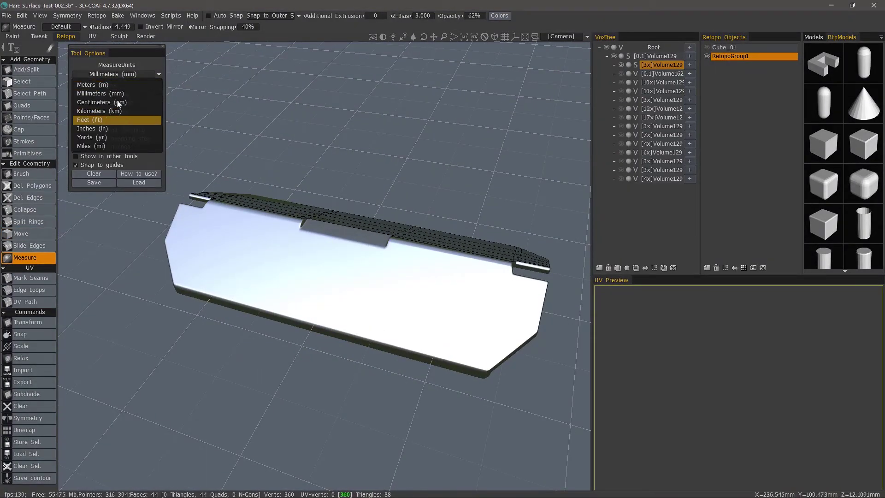
{"action": "left_click", "coordinate": [152, 62]}
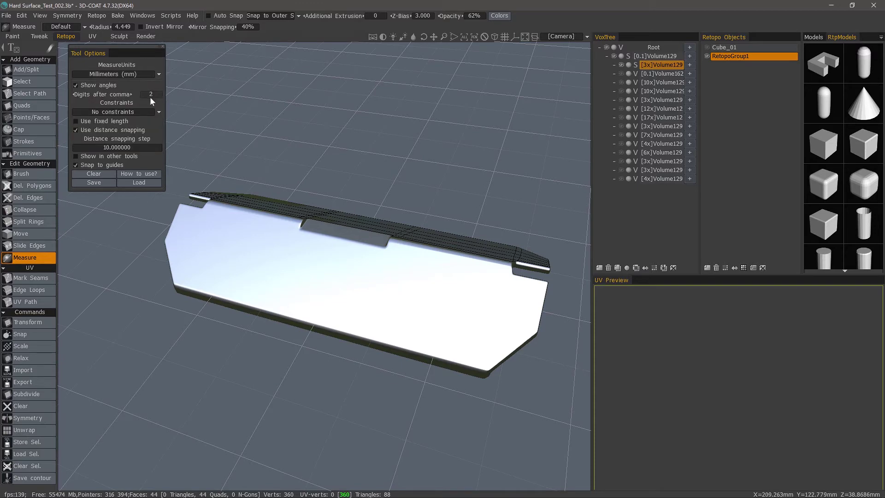
{"action": "left_click_drag", "start_coordinate": [260, 203], "coordinate": [369, 287], "text": "alt"}
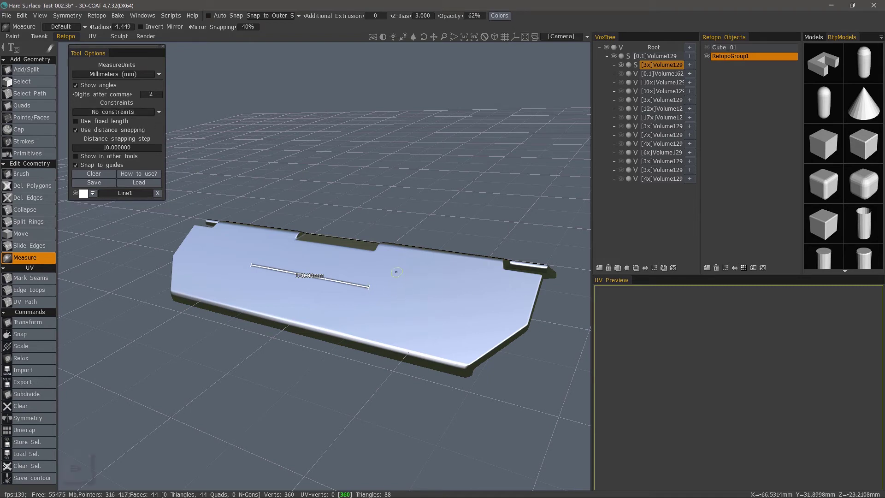
Step: Try a second measuring line on the panel's face with the Align to X,Y,Z constraint and discard it
{"action": "left_click", "coordinate": [103, 112]}
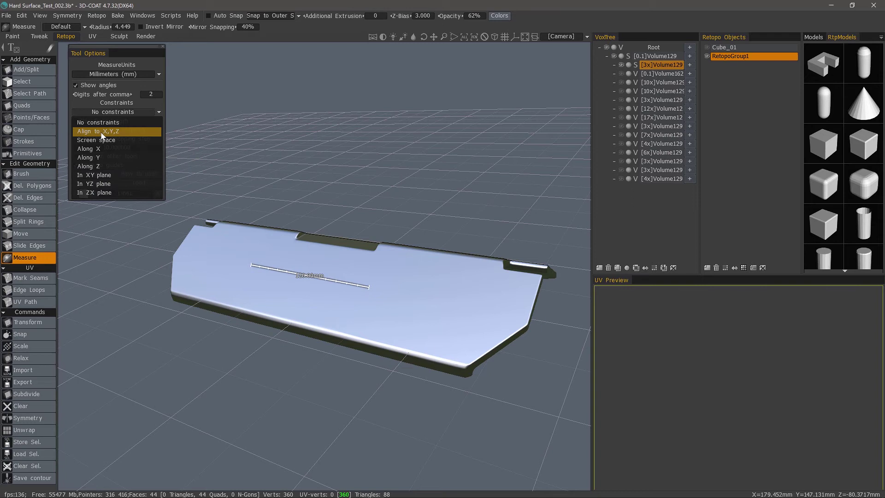
{"action": "left_click", "coordinate": [107, 133]}
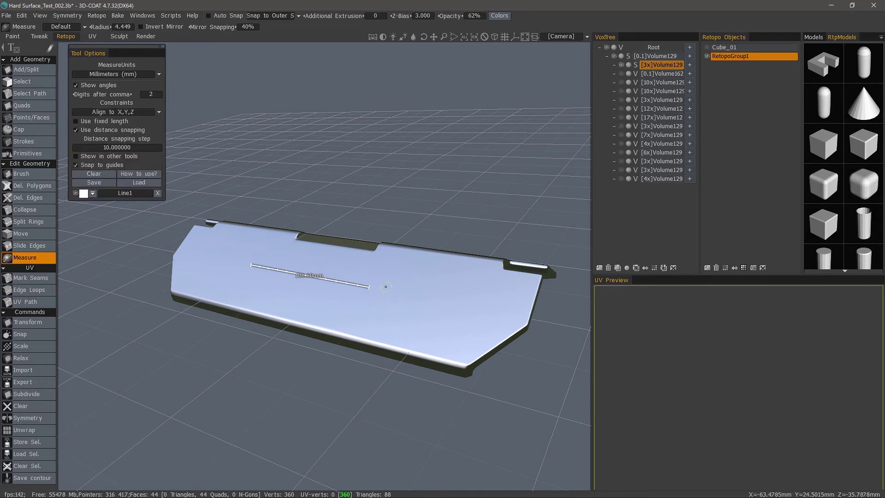
{"action": "mouse_move", "coordinate": [395, 280]}
{"action": "left_mouse_down"}
{"action": "mouse_move", "coordinate": [441, 317]}
{"action": "mouse_move", "coordinate": [410, 245]}
{"action": "mouse_move", "coordinate": [386, 239]}
{"action": "mouse_move", "coordinate": [480, 296]}
{"action": "mouse_move", "coordinate": [417, 293]}
{"action": "mouse_move", "coordinate": [365, 313]}
{"action": "mouse_move", "coordinate": [416, 244]}
{"action": "mouse_move", "coordinate": [338, 245]}
{"action": "left_mouse_up"}
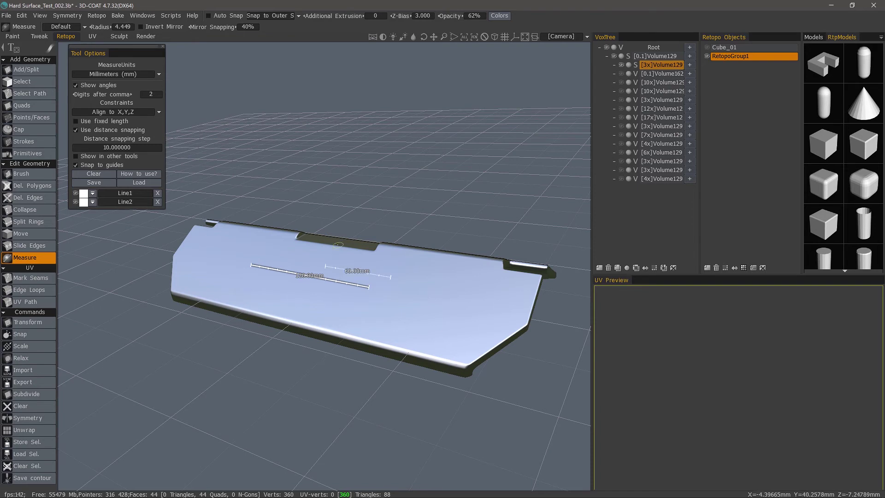
{"action": "key", "text": "Escape"}
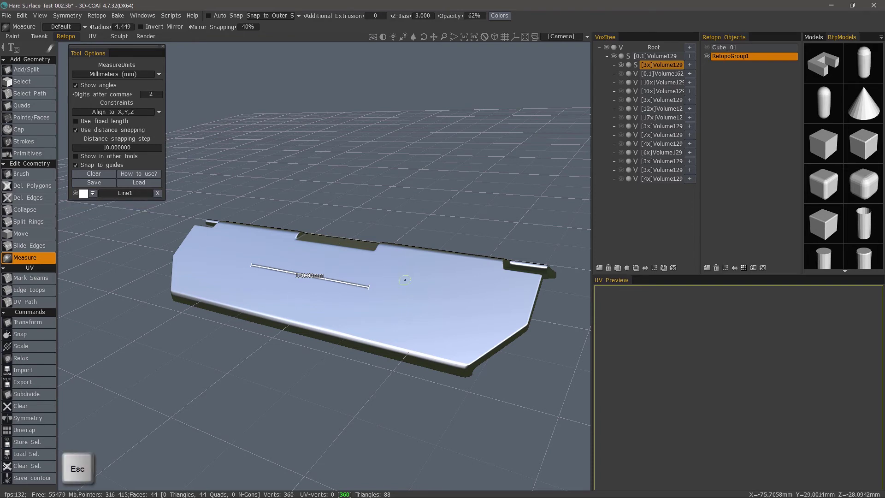
Step: Draw connected measuring segments on the panel's face with the Along X constraint, and clear all measuring lines
{"action": "left_click", "coordinate": [112, 112]}
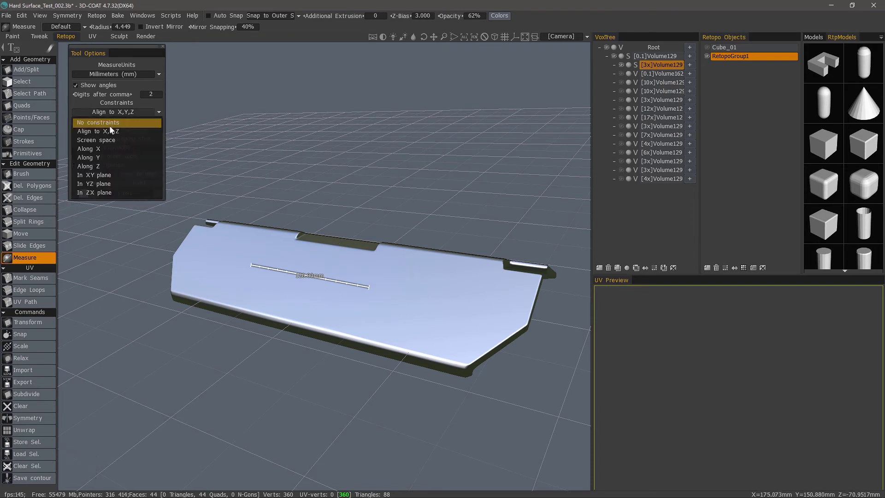
{"action": "left_click", "coordinate": [103, 148]}
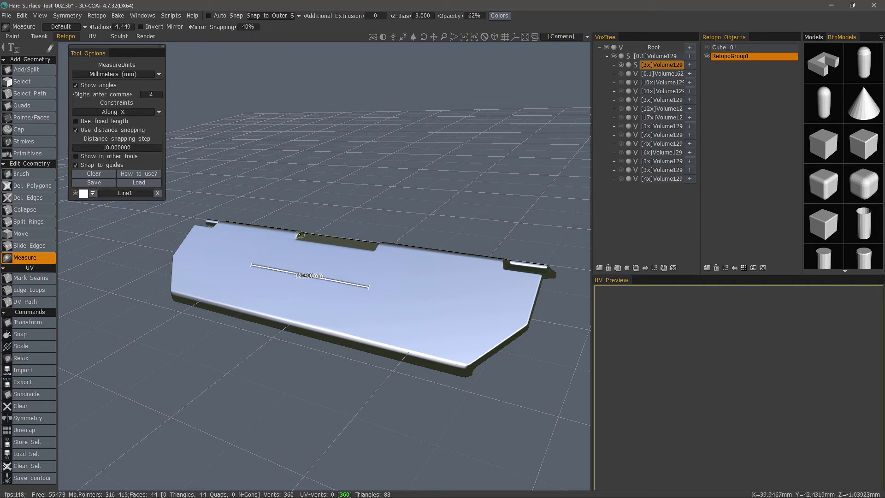
{"action": "left_click", "coordinate": [387, 274]}
{"action": "left_click_drag", "start_coordinate": [428, 279], "coordinate": [406, 244]}
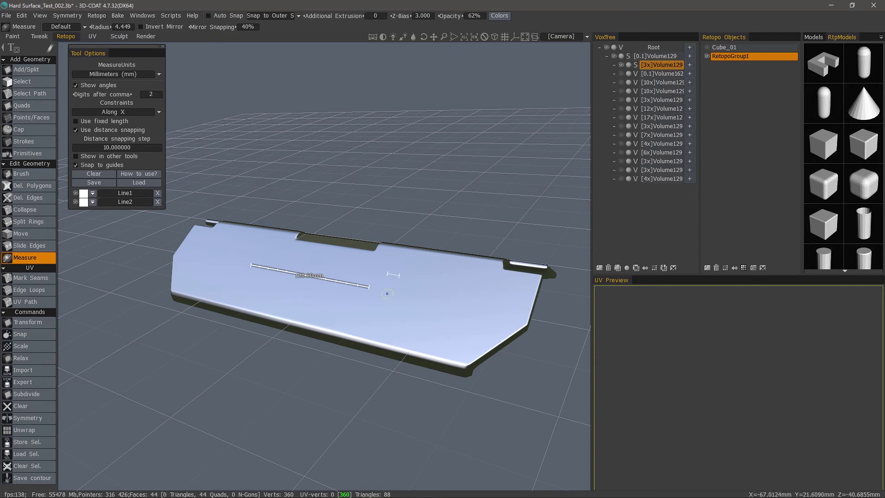
{"action": "left_click_drag", "start_coordinate": [400, 276], "coordinate": [477, 290]}
{"action": "left_click", "coordinate": [466, 288]}
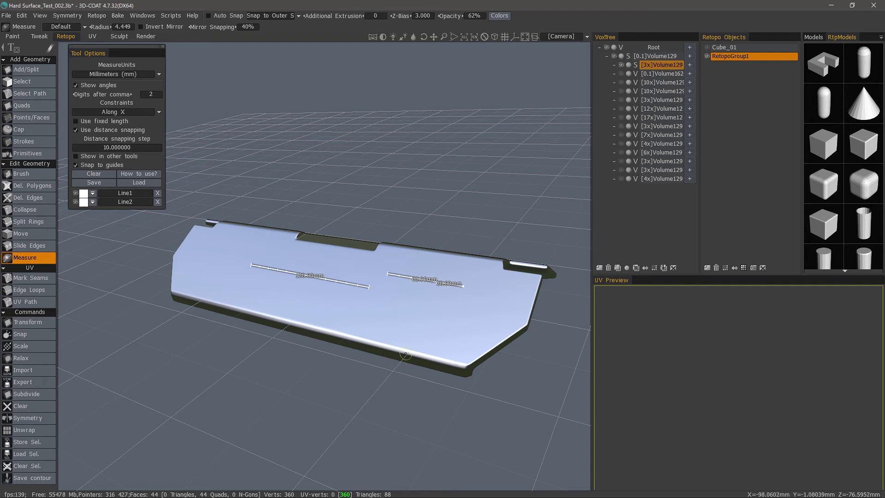
{"action": "left_click", "coordinate": [94, 174]}
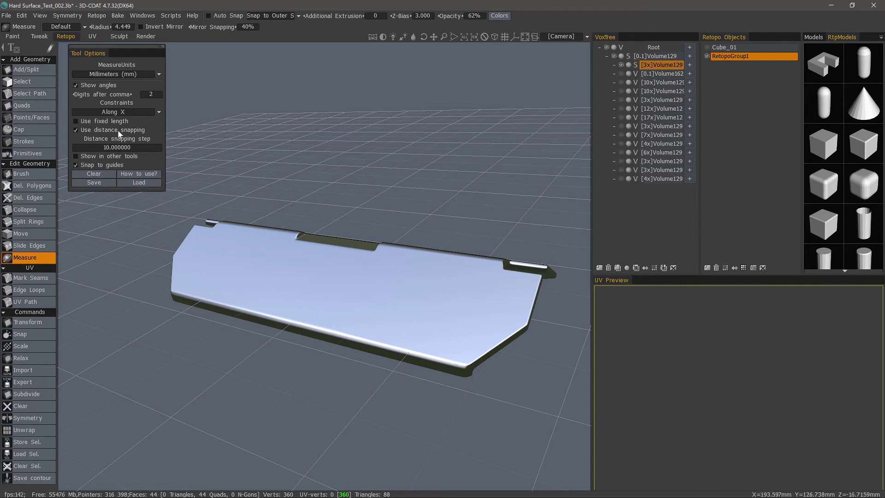
Step: Set the distance snapping step to 20 and draw a measuring line about 100 mm long along X on the panel
{"action": "left_click", "coordinate": [109, 113]}
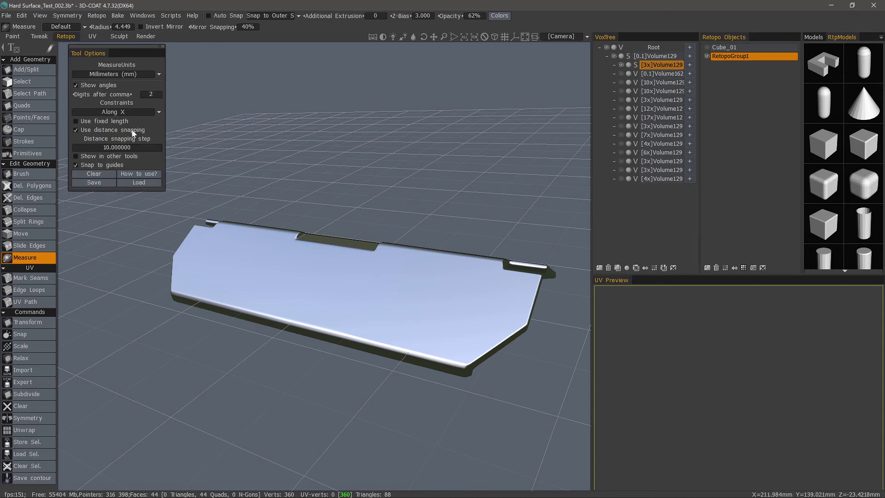
{"action": "left_click", "coordinate": [76, 131]}
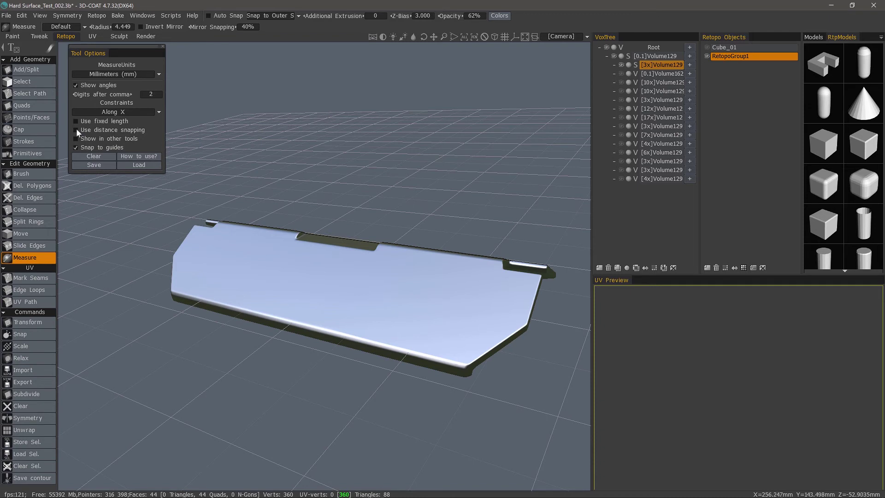
{"action": "left_click", "coordinate": [76, 131]}
{"action": "left_click", "coordinate": [133, 147]}
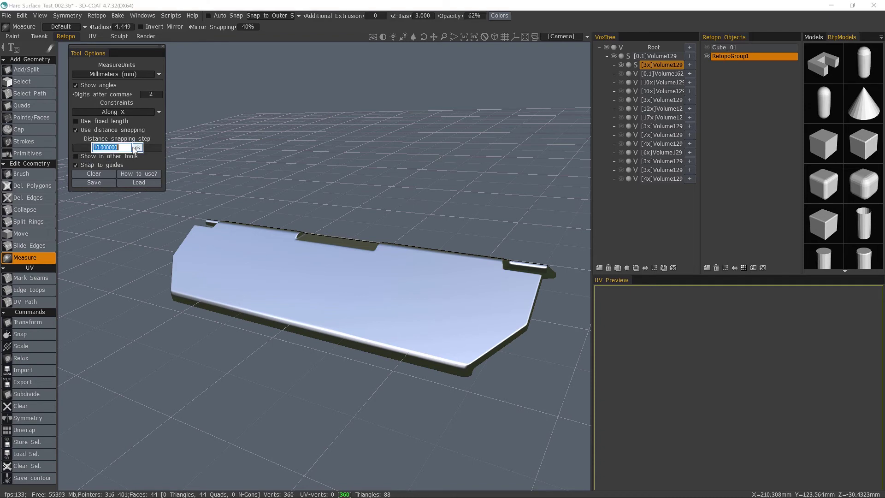
{"action": "type", "text": "20"}
{"action": "left_click", "coordinate": [137, 148]}
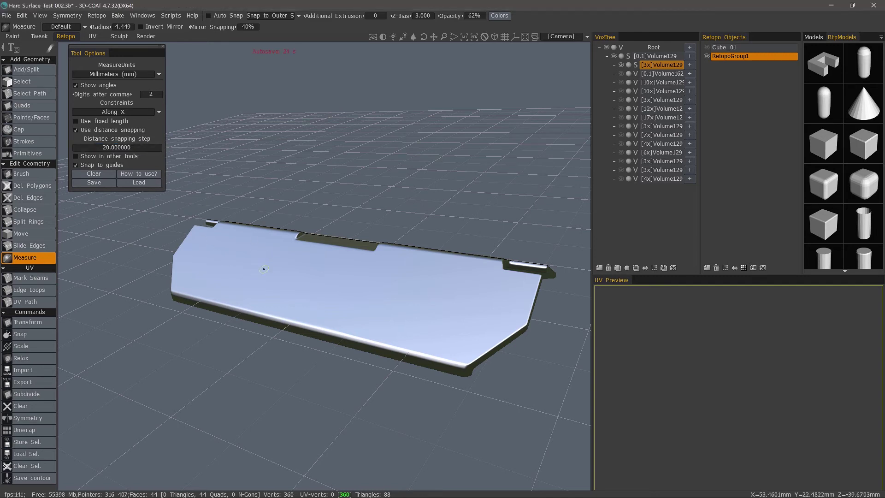
{"action": "left_click_drag", "start_coordinate": [257, 267], "coordinate": [352, 285]}
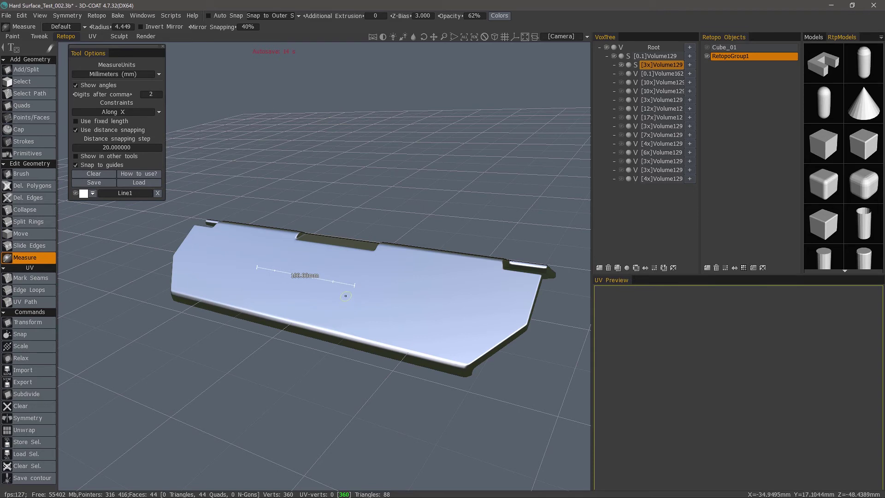
Step: Switch to No constraints, measure an angled continuation from the end of the existing line, and clear all measuring lines
{"action": "left_click", "coordinate": [123, 112]}
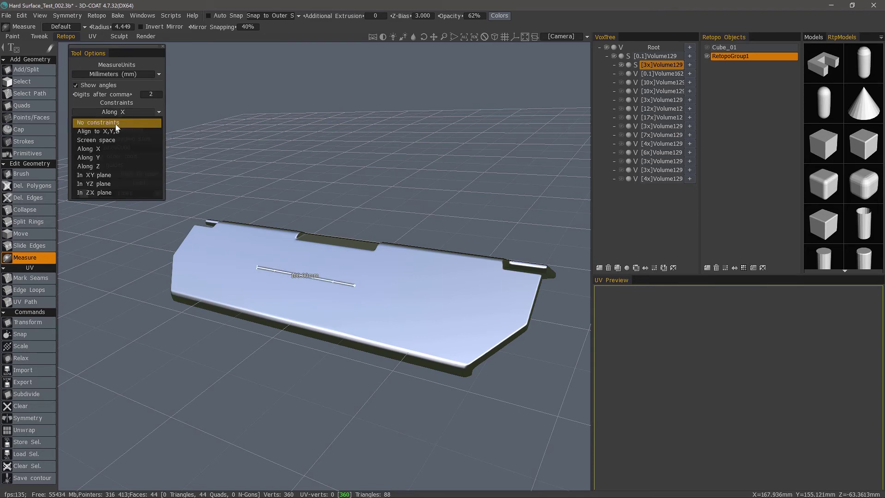
{"action": "left_click", "coordinate": [115, 122]}
{"action": "left_click", "coordinate": [355, 285]}
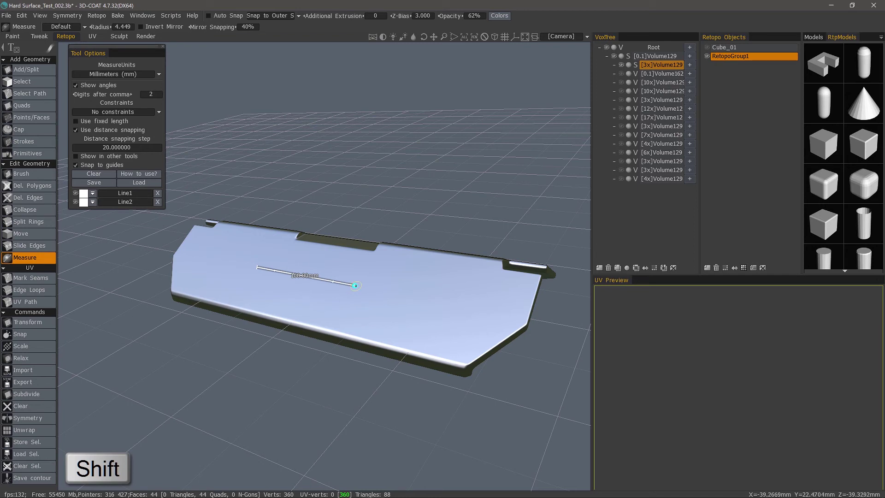
{"action": "left_click_drag", "start_coordinate": [354, 286], "coordinate": [410, 283], "text": "shift"}
{"action": "left_click", "coordinate": [403, 268]}
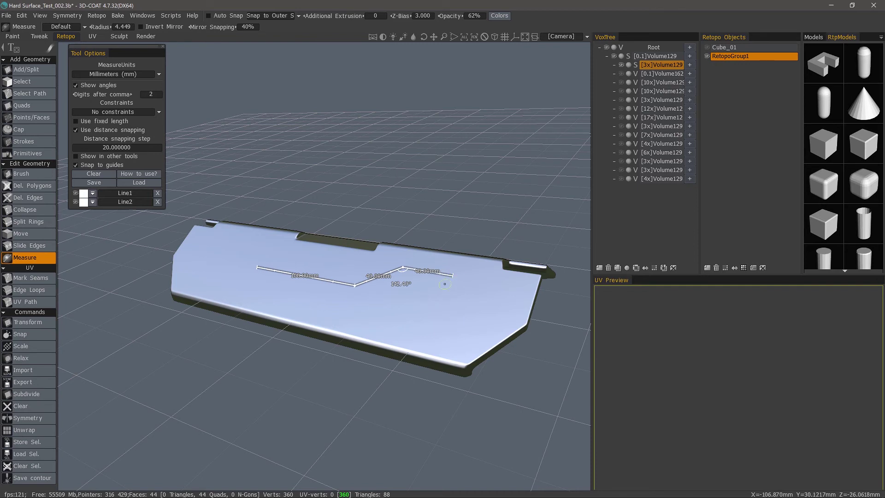
{"action": "key", "text": "Escape"}
{"action": "left_click", "coordinate": [97, 173]}
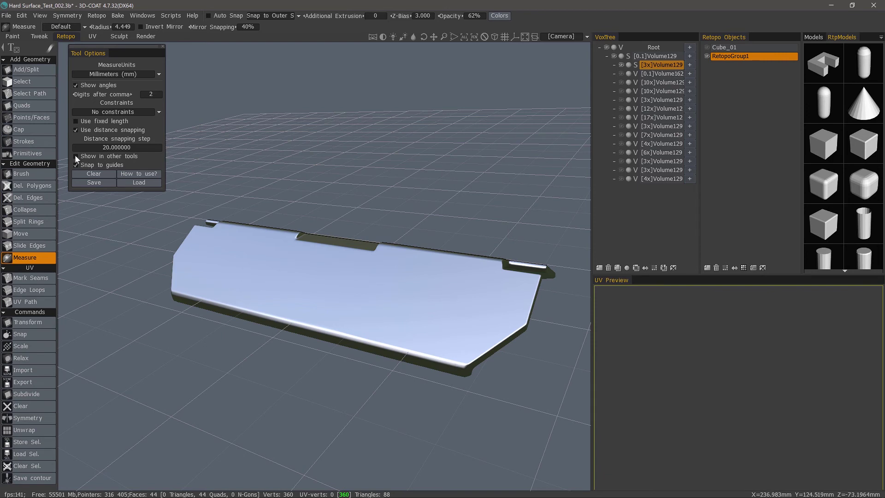
Step: Enable fixed length and draw a chain of 10 mm measuring segments on the panel's face
{"action": "left_click", "coordinate": [75, 121]}
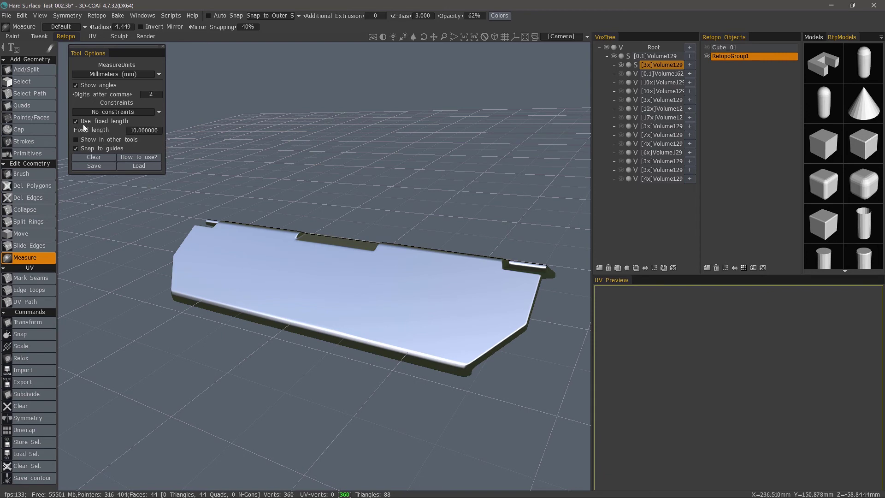
{"action": "left_click", "coordinate": [260, 270]}
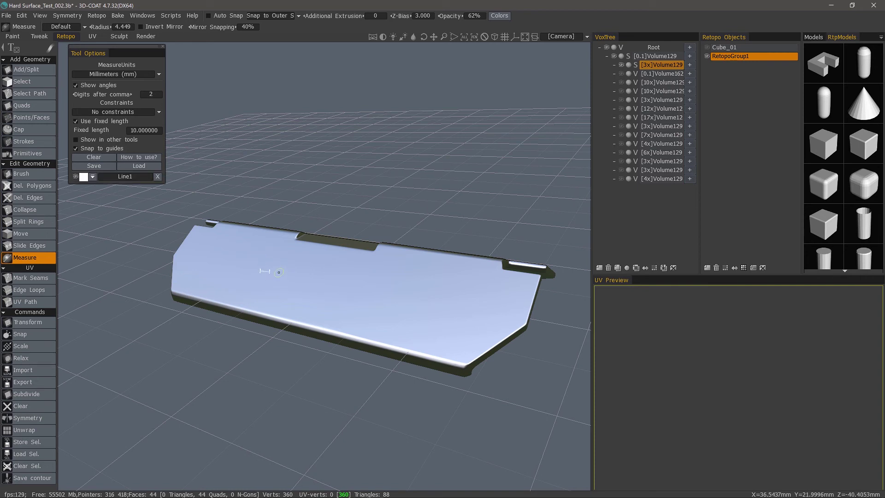
{"action": "left_click", "coordinate": [282, 275]}
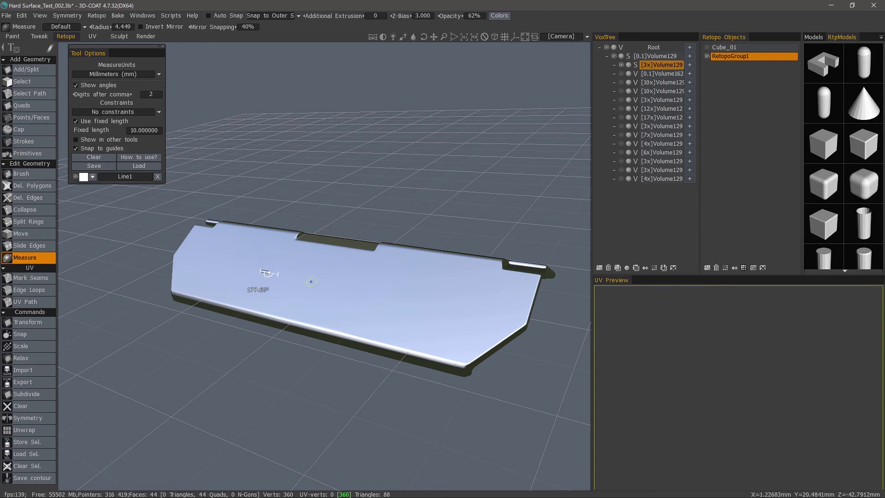
{"action": "left_click", "coordinate": [292, 277]}
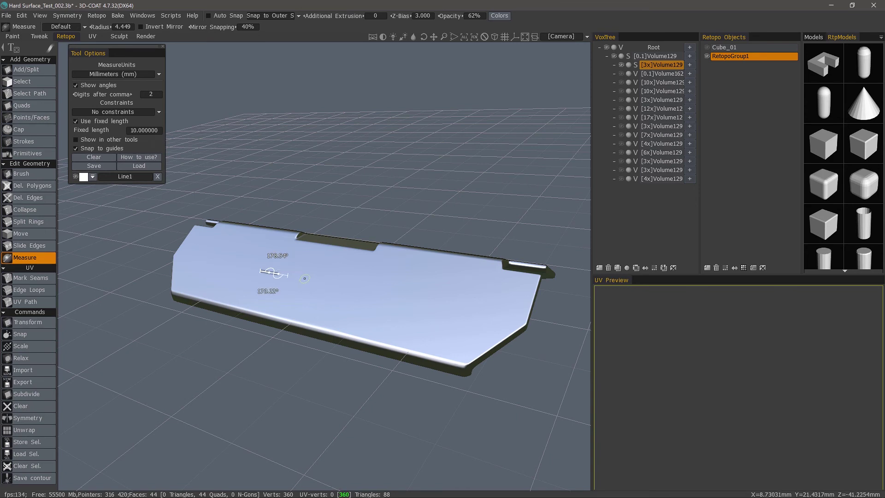
{"action": "key", "text": "Escape"}
Step: Set the fixed length to 20, draw measuring segments near the panel's centre, and clear all measuring lines
{"action": "left_click", "coordinate": [144, 130]}
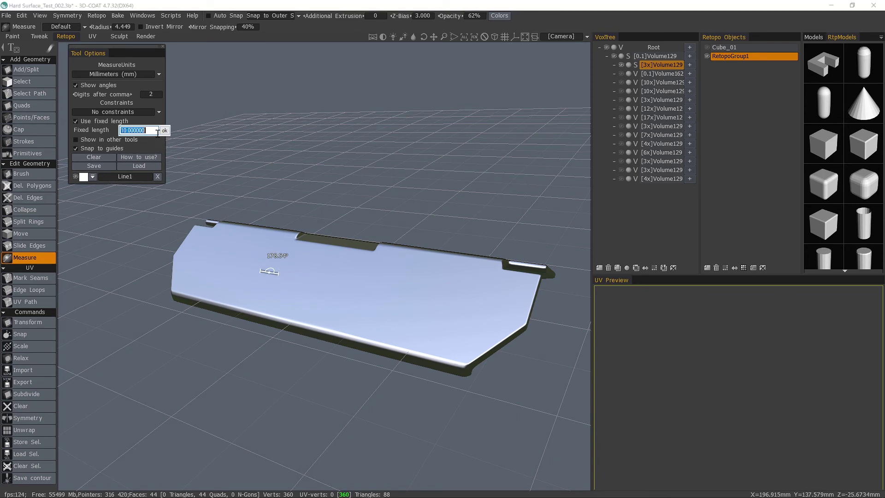
{"action": "type", "text": "20"}
{"action": "key", "text": "Return"}
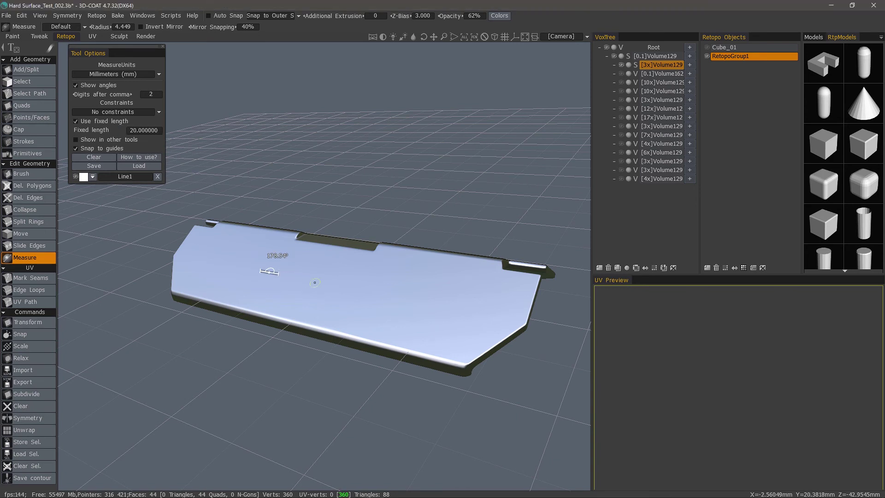
{"action": "left_click", "coordinate": [315, 283]}
{"action": "left_click", "coordinate": [362, 291]}
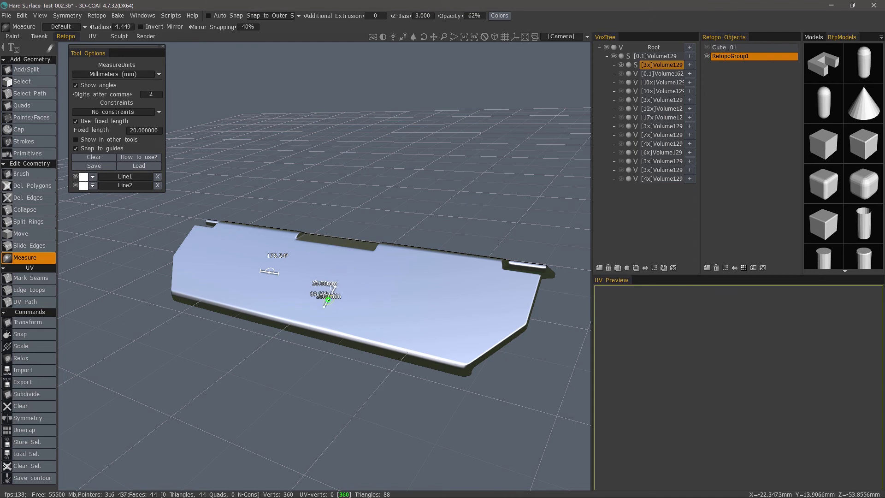
{"action": "left_click", "coordinate": [95, 157]}
Step: With fixed length and guide snapping off, draw a 120 mm measuring line across the panel and expand its properties
{"action": "left_click", "coordinate": [107, 121]}
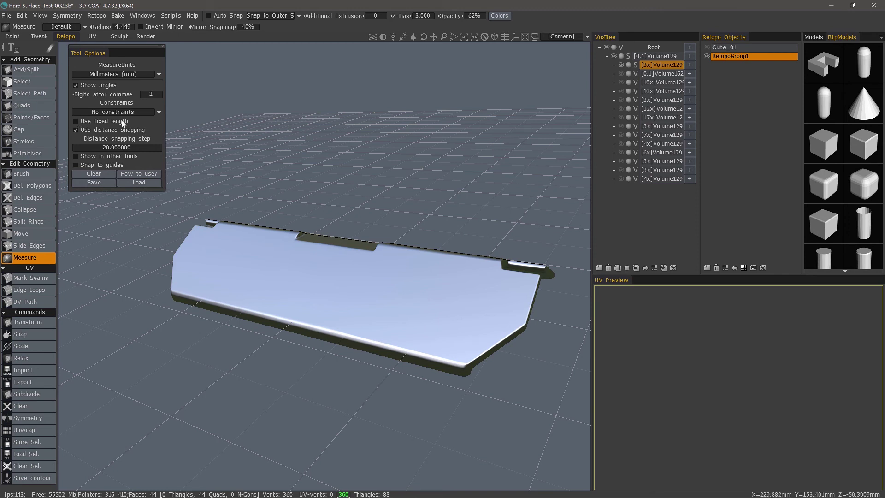
{"action": "left_click", "coordinate": [76, 130]}
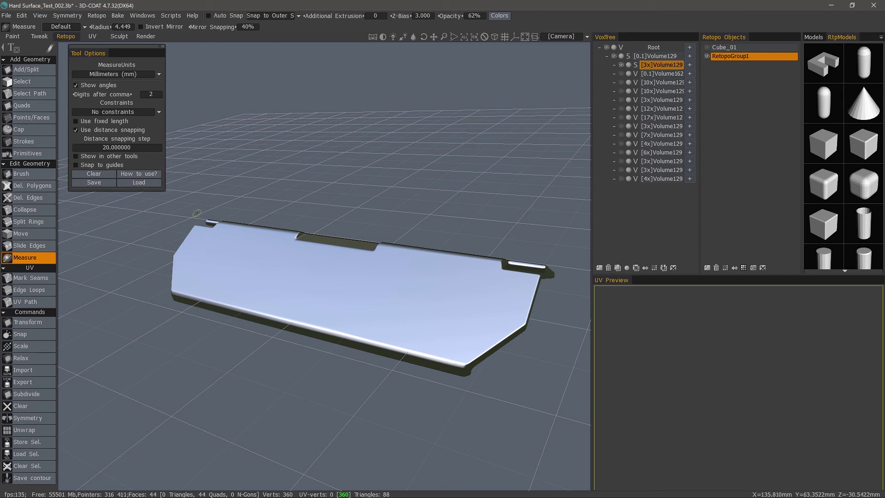
{"action": "left_click", "coordinate": [251, 270]}
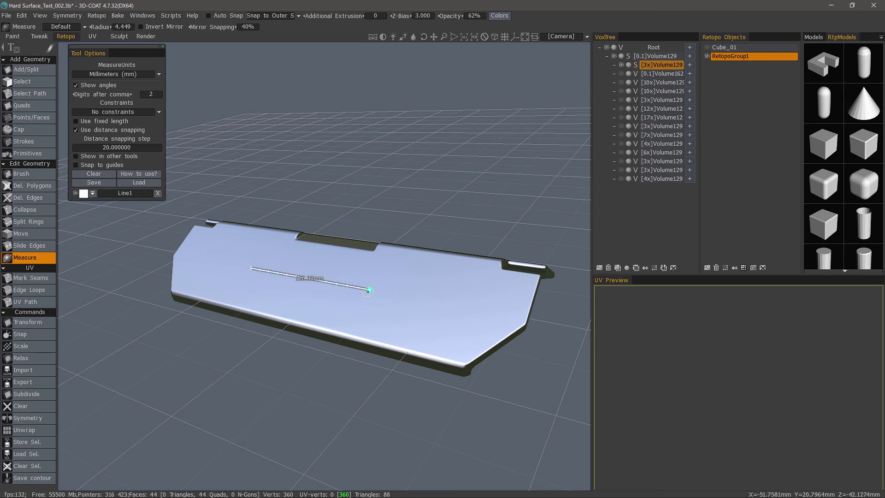
{"action": "left_click", "coordinate": [369, 290]}
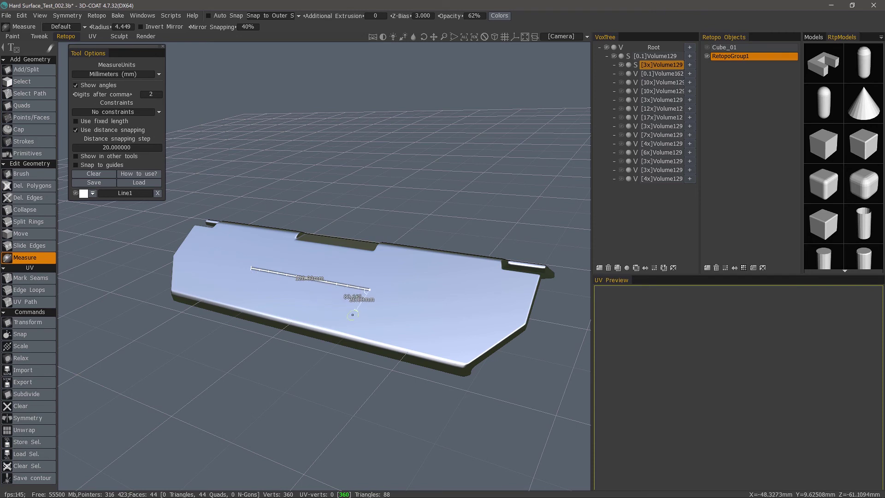
{"action": "left_click", "coordinate": [92, 194]}
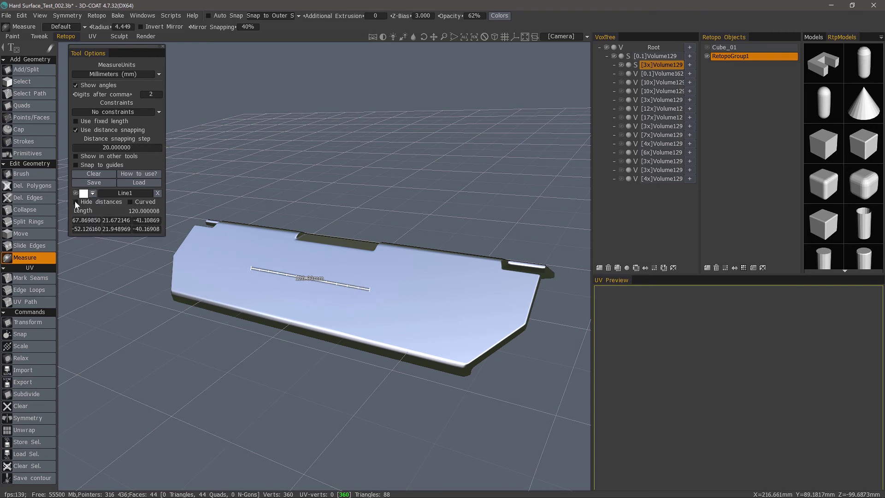
Step: Hide and restore the measuring line's distance label, and enable the line's Curved option so it follows the panel surface
{"action": "left_click", "coordinate": [75, 203]}
{"action": "left_click", "coordinate": [76, 202]}
{"action": "left_click", "coordinate": [130, 202]}
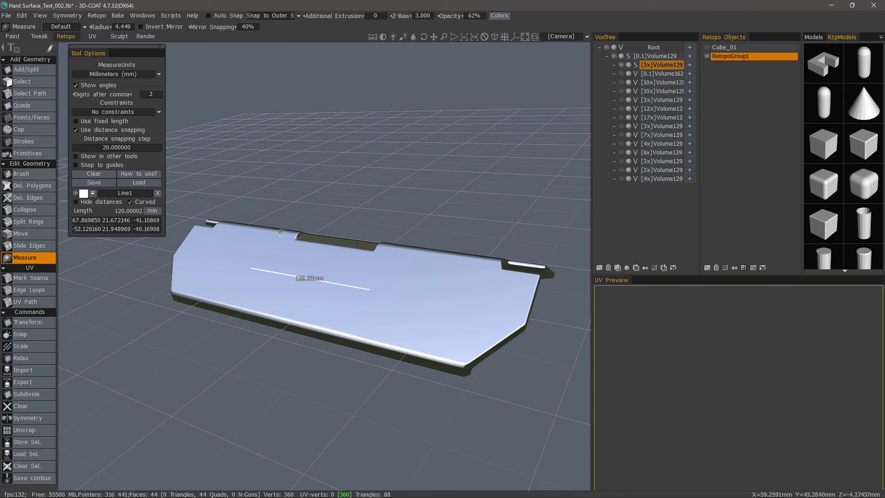
{"action": "left_click_drag", "start_coordinate": [296, 234], "coordinate": [300, 231], "text": "alt"}
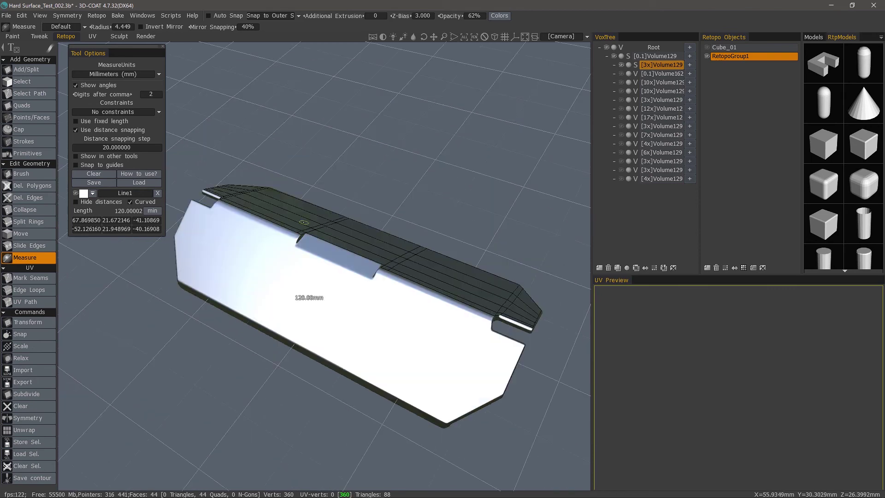
{"action": "middle_click_drag", "start_coordinate": [300, 231], "coordinate": [268, 251]}
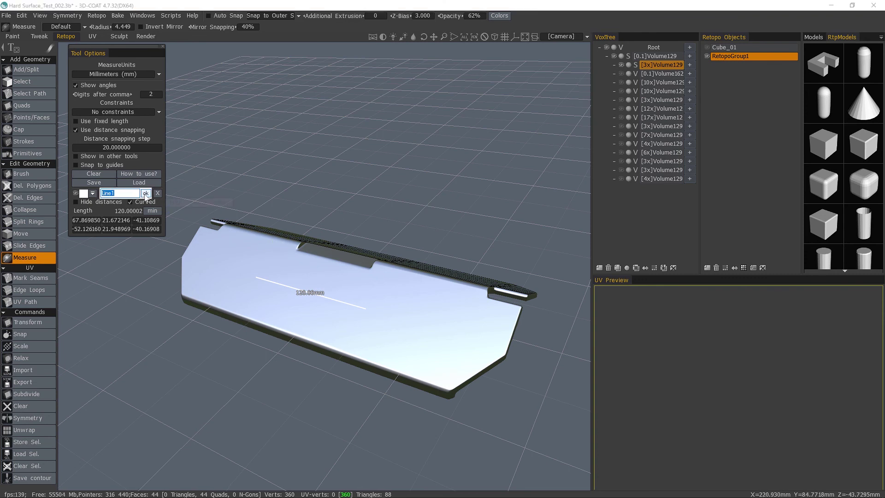
Step: Open the measuring line's colour palette and cancel it, and toggle the line's visibility off and back on
{"action": "left_click", "coordinate": [84, 194]}
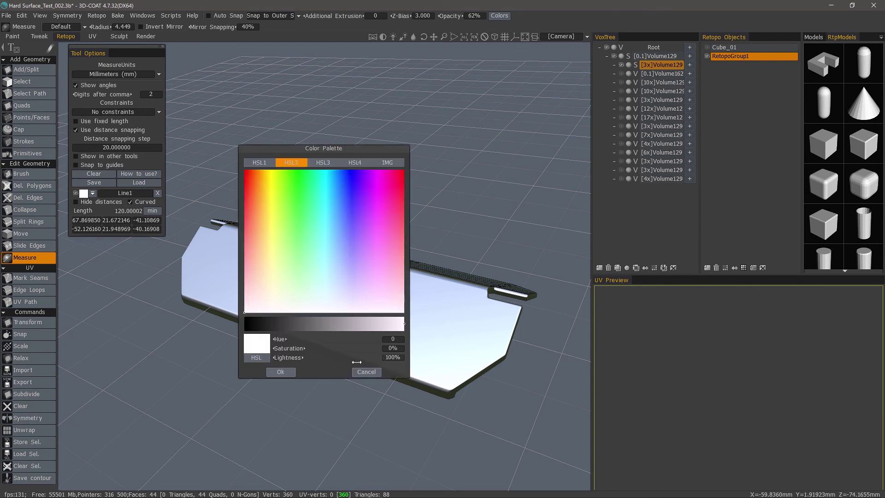
{"action": "left_click", "coordinate": [374, 374]}
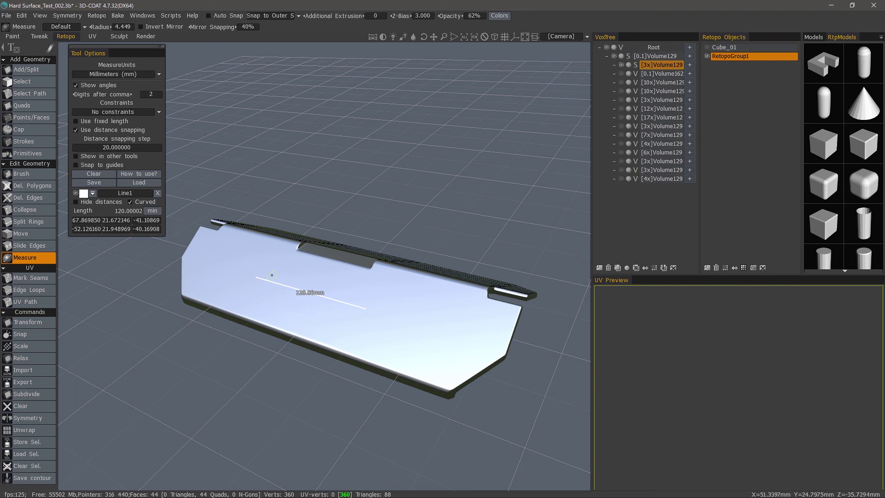
{"action": "left_click", "coordinate": [75, 193]}
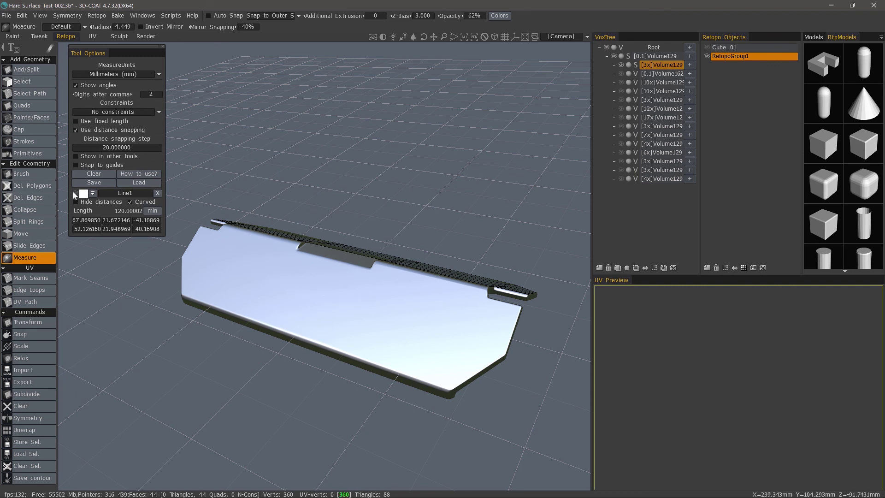
{"action": "left_click", "coordinate": [75, 193]}
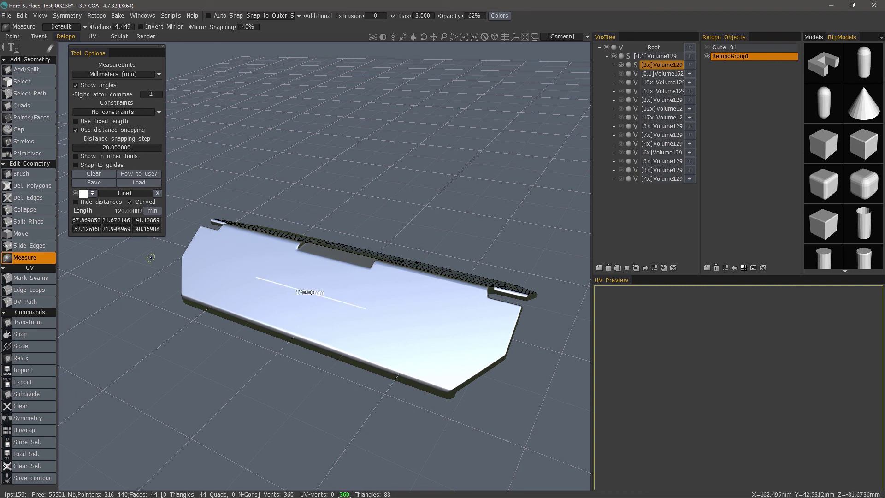
Step: Turn off the measuring line's Curved option and collapse the line's properties
{"action": "left_click", "coordinate": [130, 202]}
{"action": "left_click", "coordinate": [93, 194]}
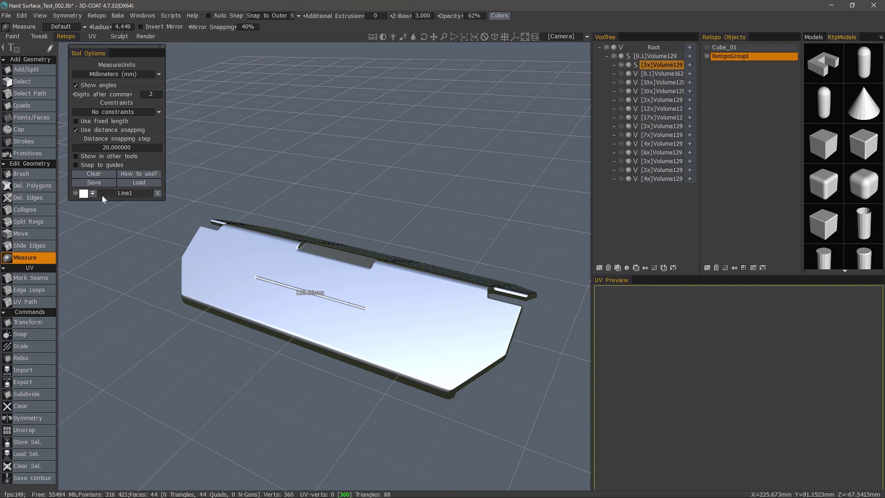
{"action": "left_click", "coordinate": [92, 194]}
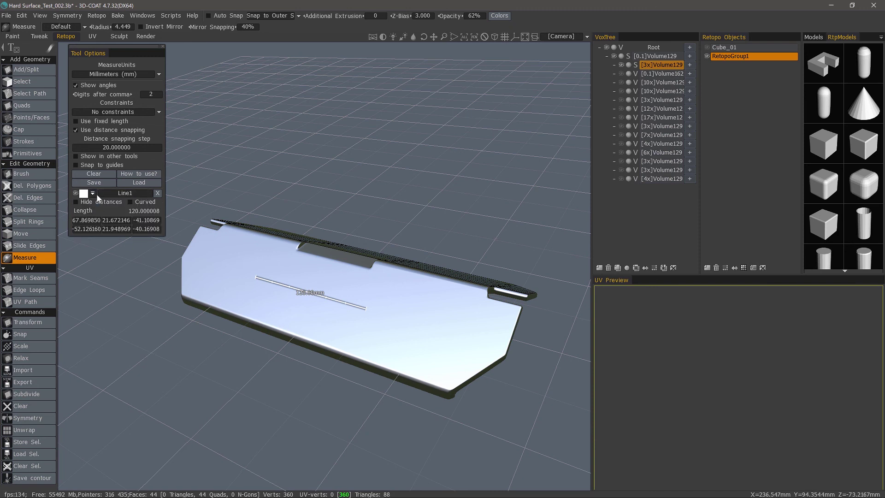
{"action": "left_click", "coordinate": [93, 194]}
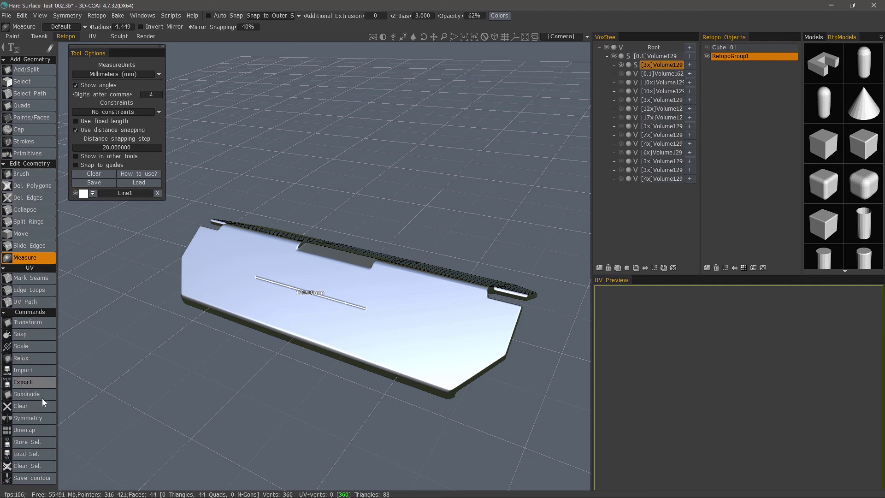
Step: Switch from measuring to the Select tool in Faces mode
{"action": "left_click", "coordinate": [36, 81]}
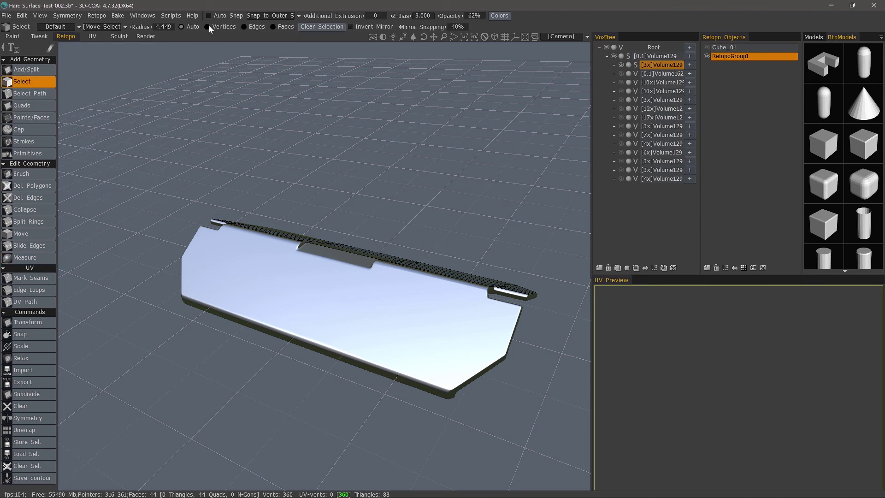
{"action": "left_click", "coordinate": [273, 27]}
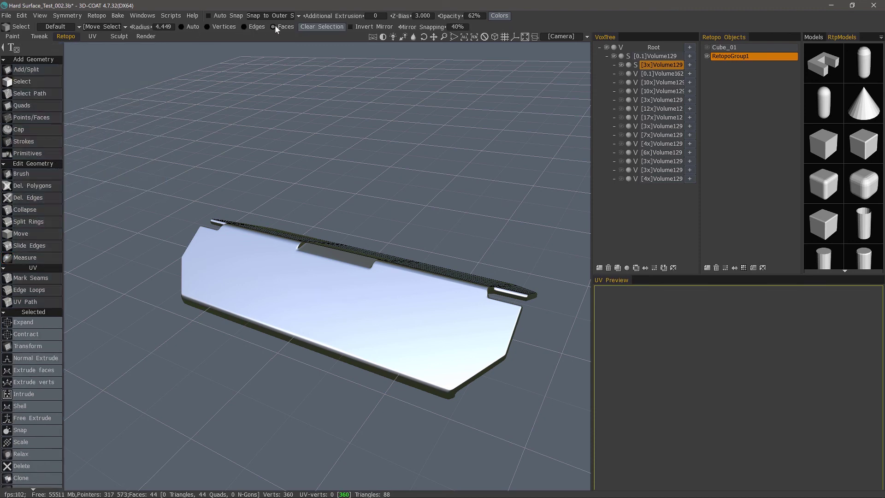